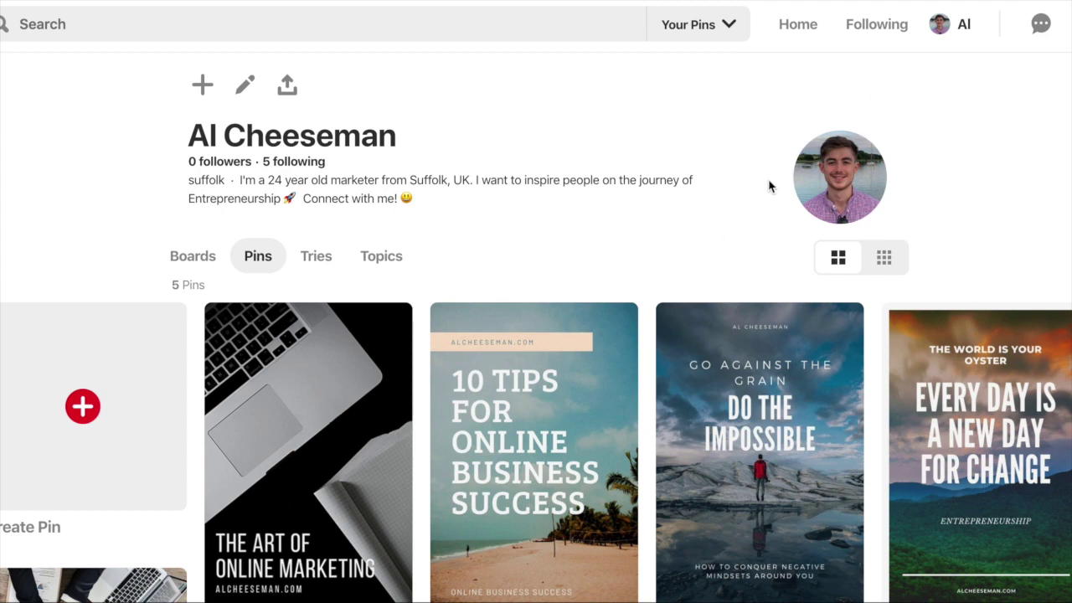
# - Open the "10 Tips for online business" pin from the profile's pins, examine its website link and description, and return to the pins
pyautogui.scroll(-2, 672, 132)
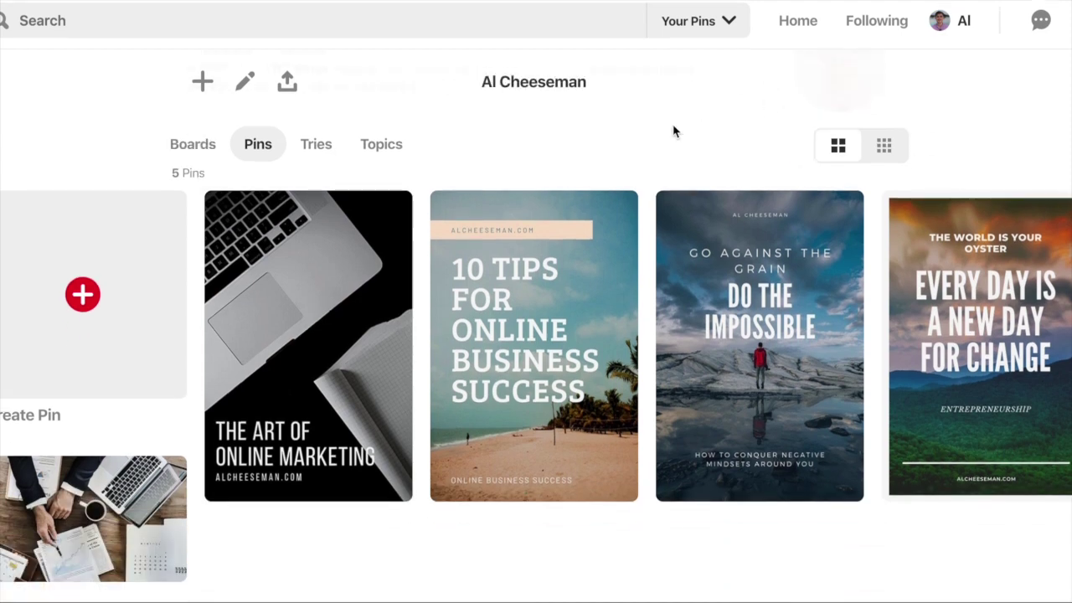
pyautogui.scroll(2, 673, 131)
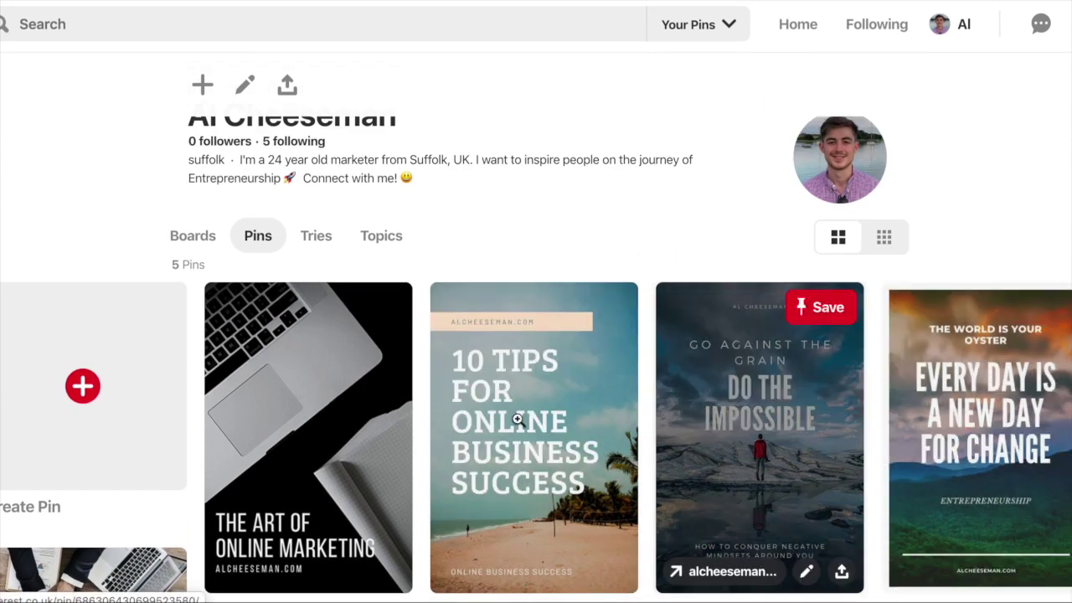
pyautogui.scroll(-2, 517, 420)
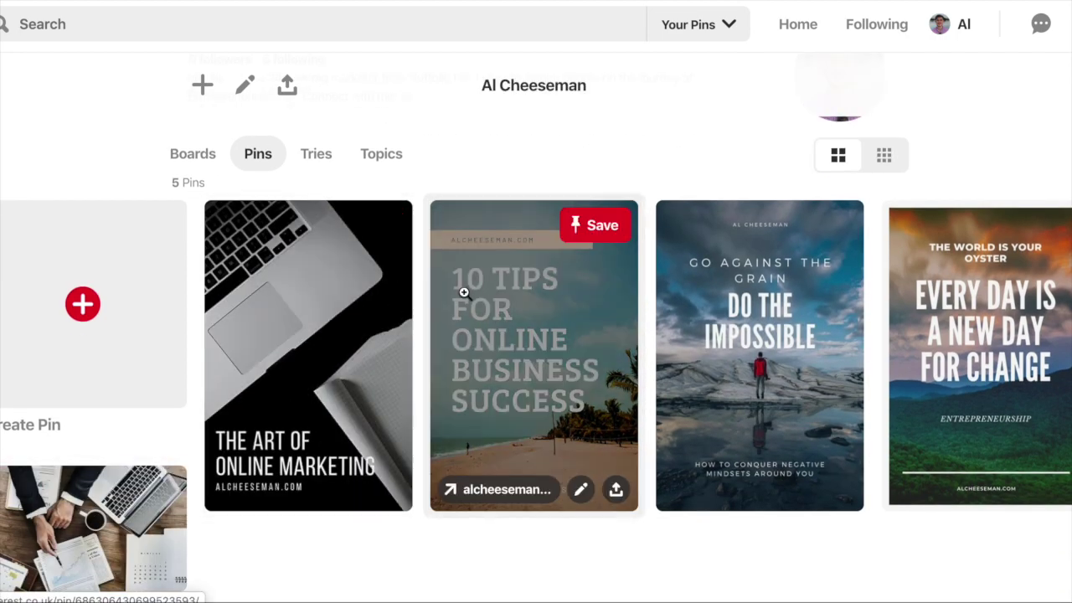
pyautogui.click(466, 293)
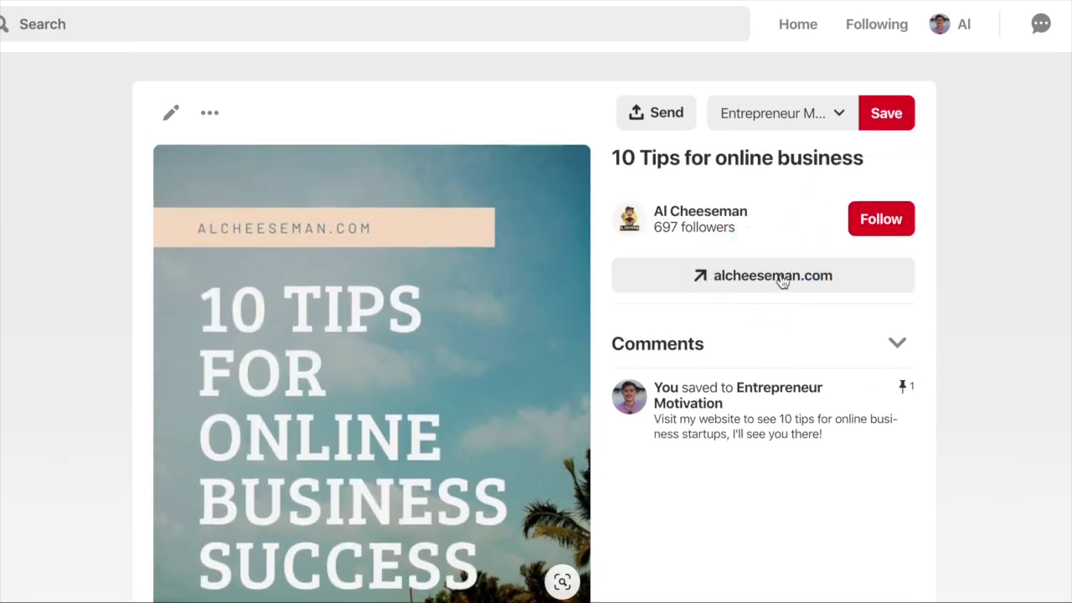
pyautogui.scroll(-5, 670, 340)
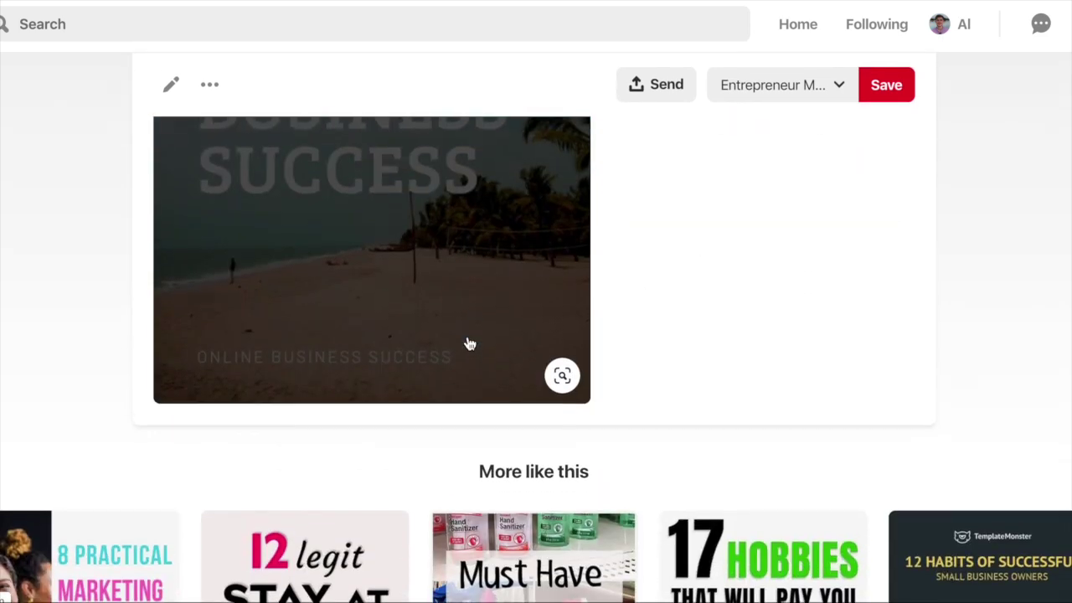
pyautogui.scroll(4, 470, 345)
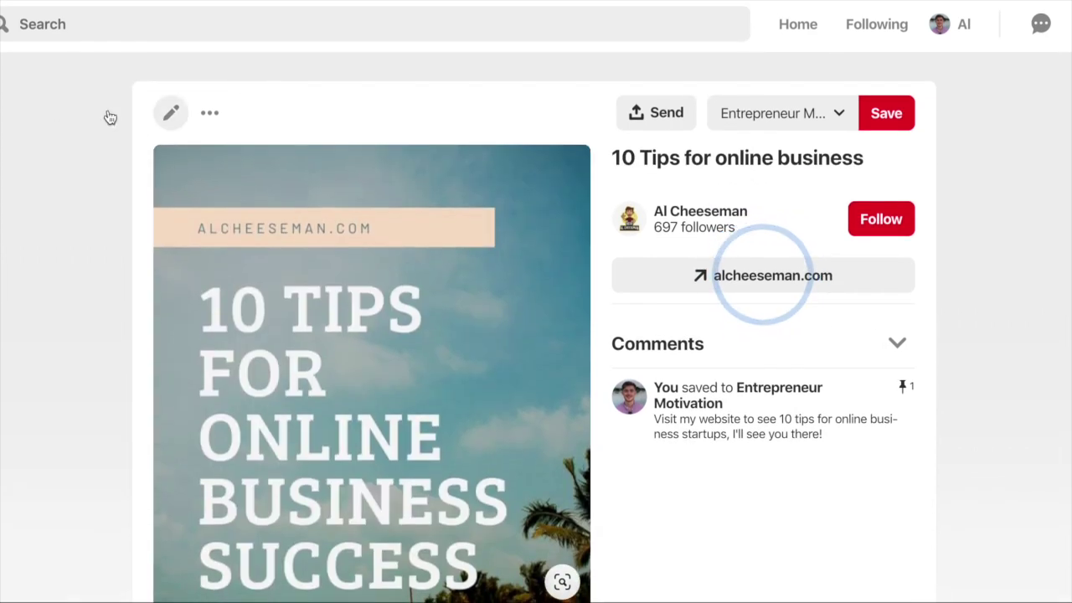
pyautogui.click(110, 117)
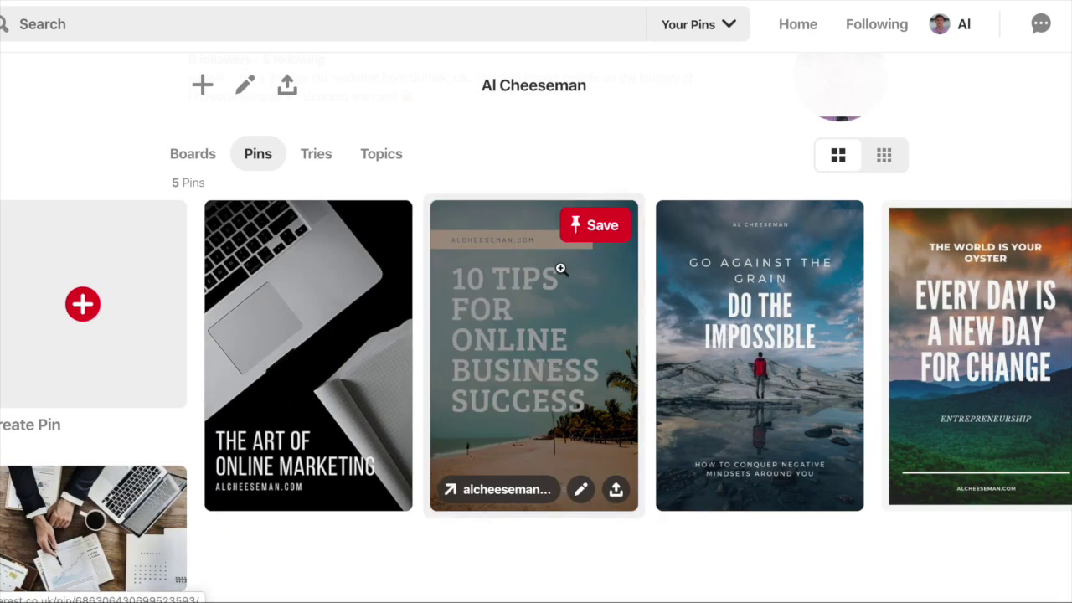
# - Open the "DO THE IMPOSSIBLE" pin and examine its website link, comments and board details
pyautogui.click(772, 335)
pyautogui.scroll(-2, 772, 335)
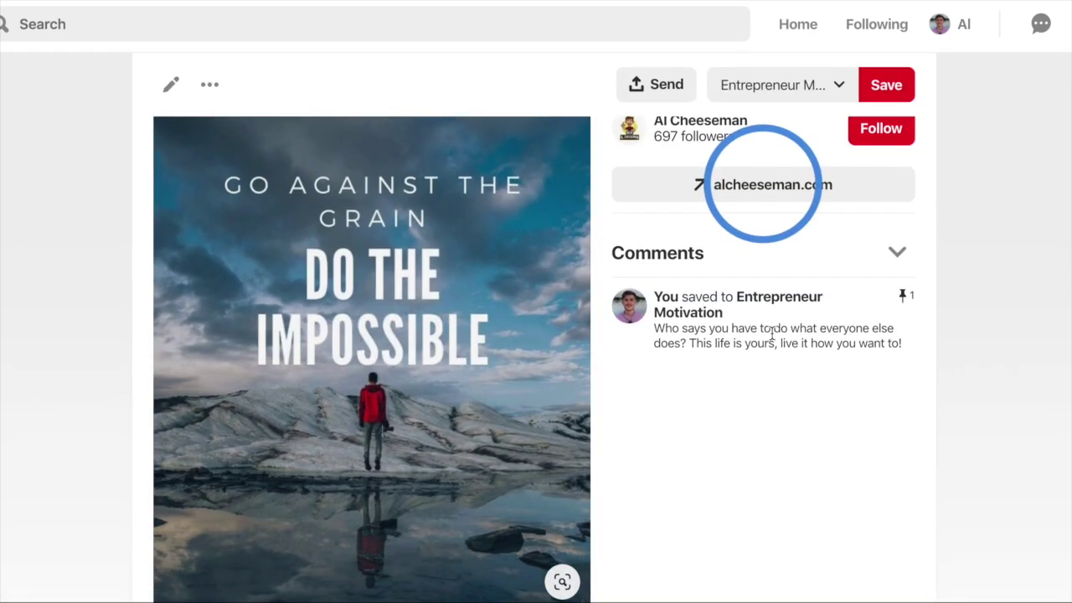
pyautogui.scroll(1, 581, 310)
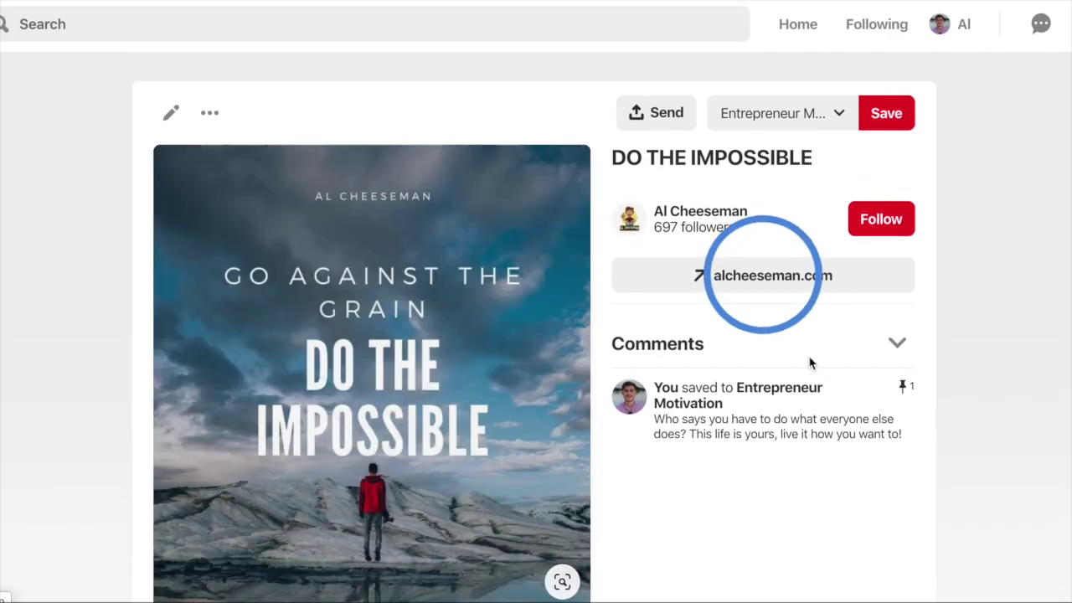
pyautogui.scroll(-2, 809, 362)
pyautogui.scroll(2, 810, 360)
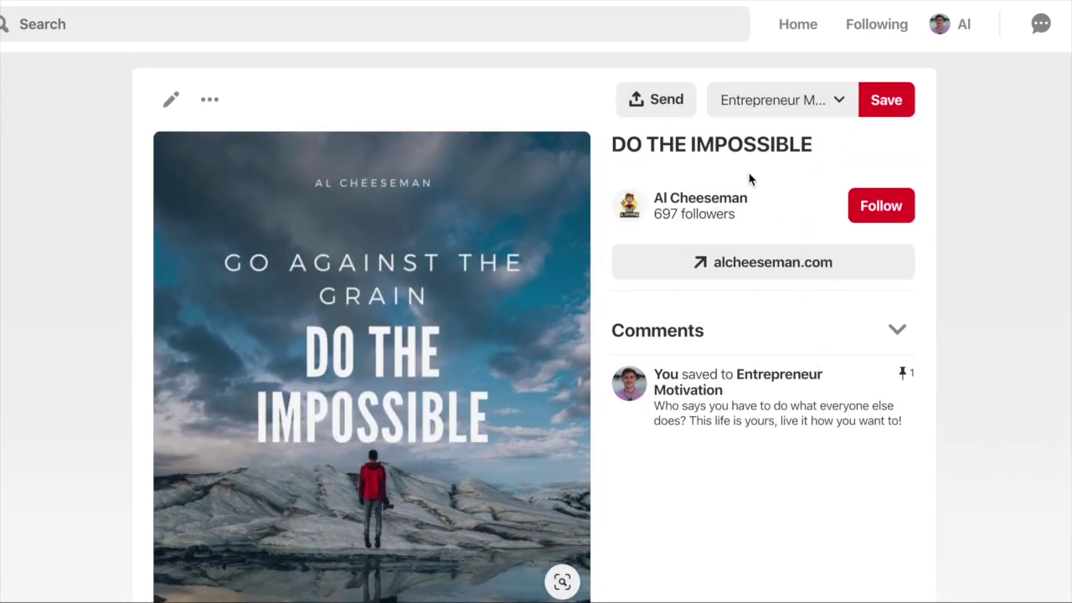
pyautogui.scroll(-10, 742, 335)
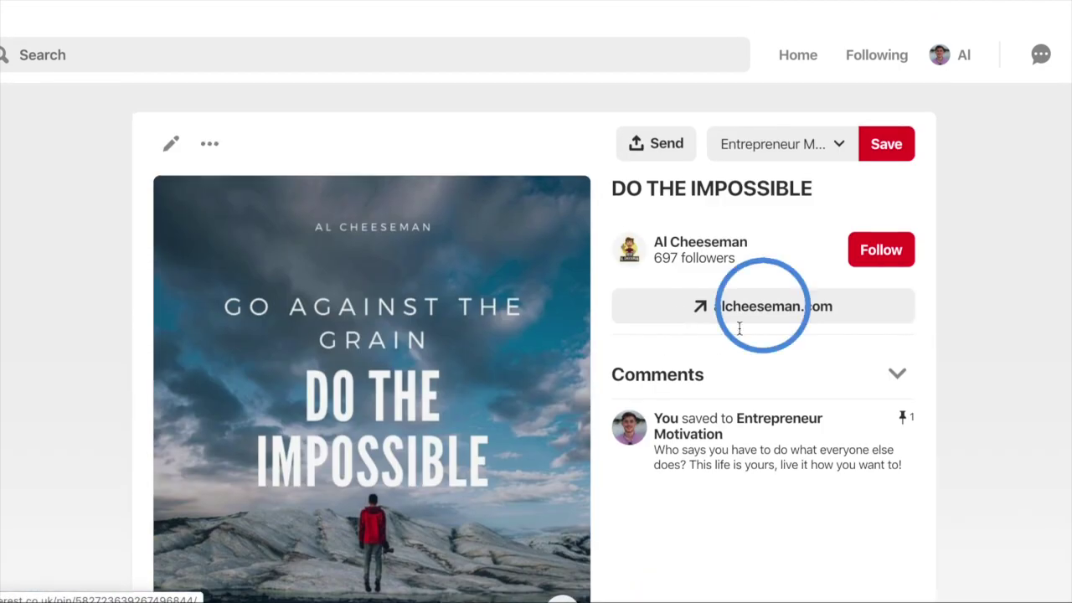
pyautogui.scroll(-10, 491, 301)
pyautogui.scroll(2, 491, 301)
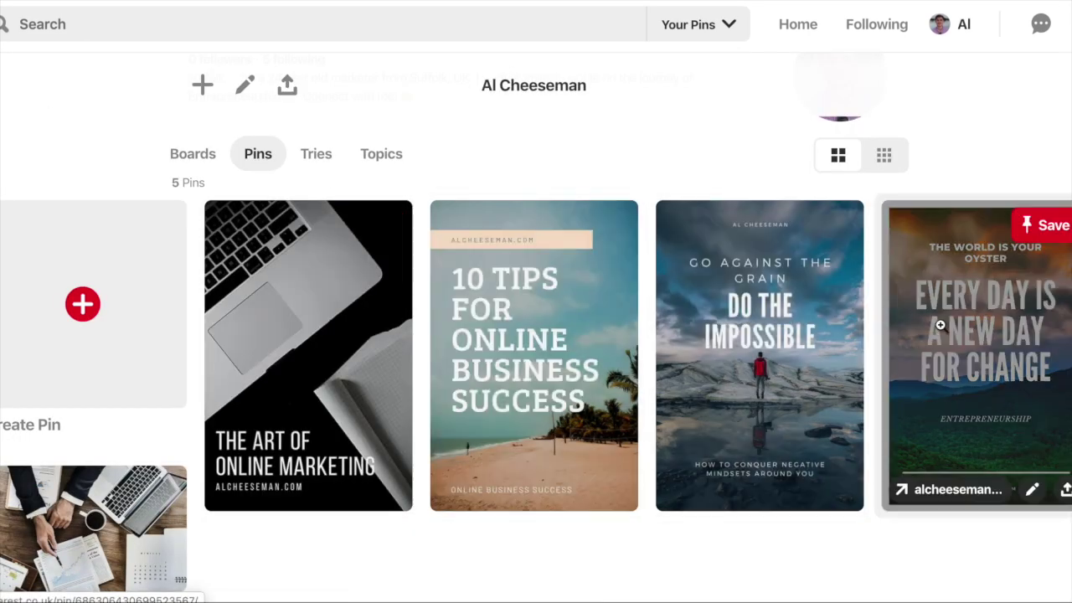
# - Open the "Every day is a new day for change" pin and examine its linked website and description
pyautogui.click(1008, 327)
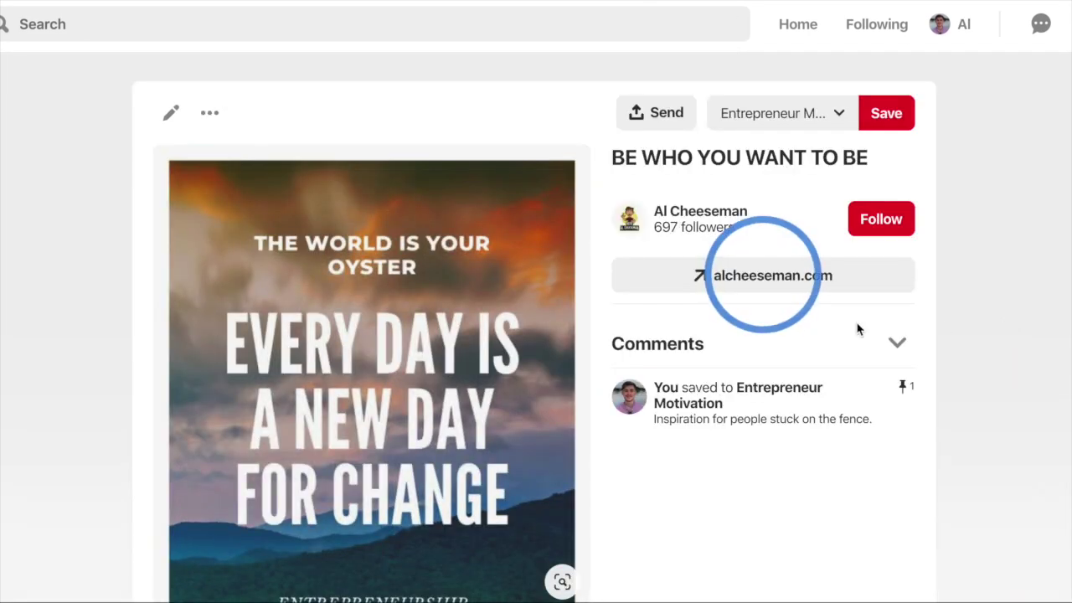
pyautogui.scroll(-1, 950, 326)
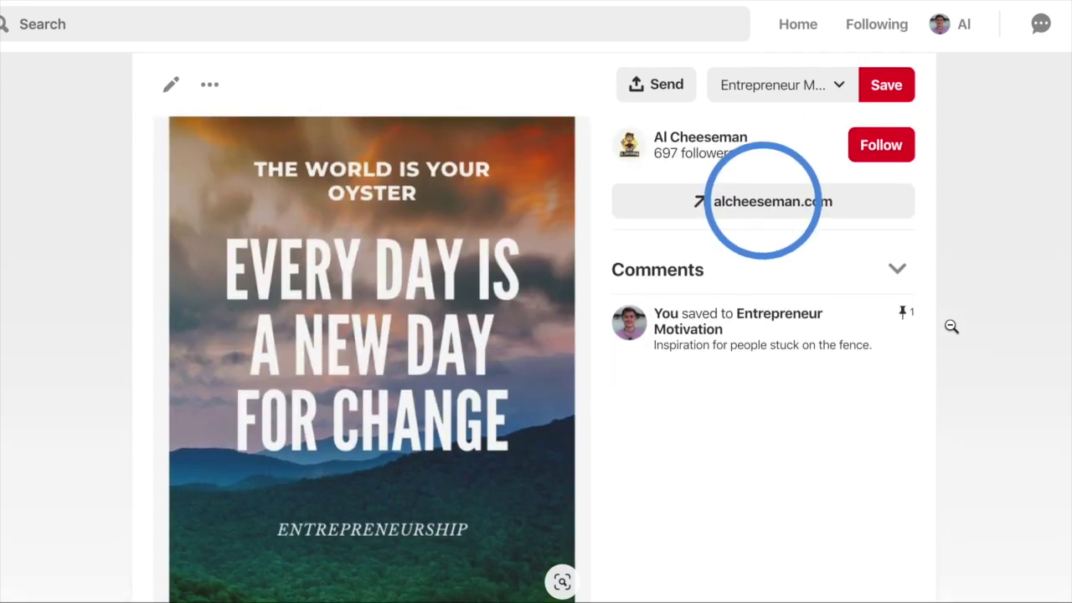
pyautogui.moveTo(287, 210)
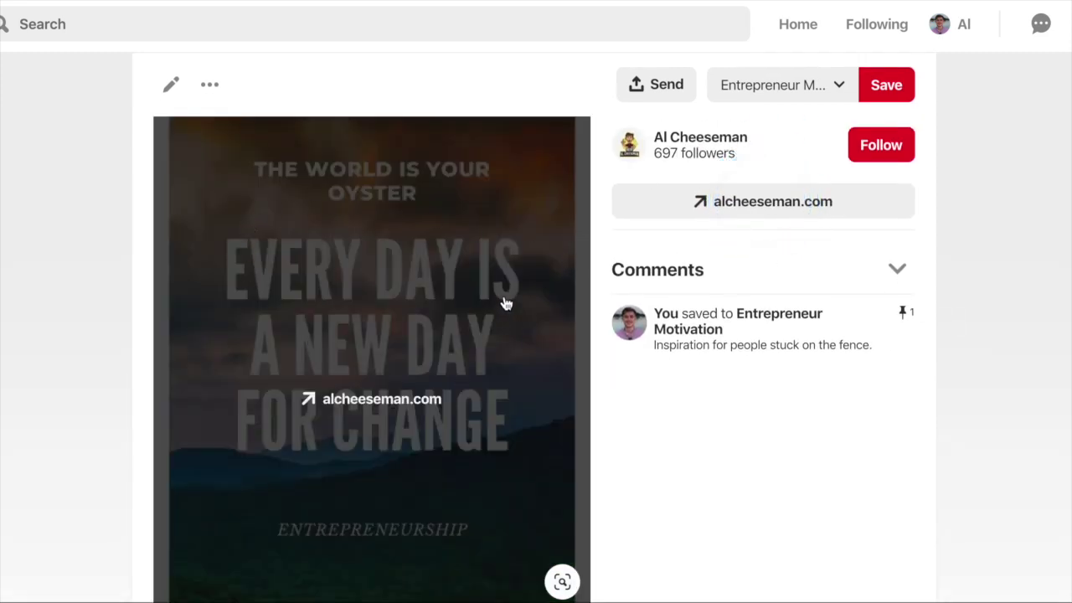
pyautogui.scroll(1, 1020, 319)
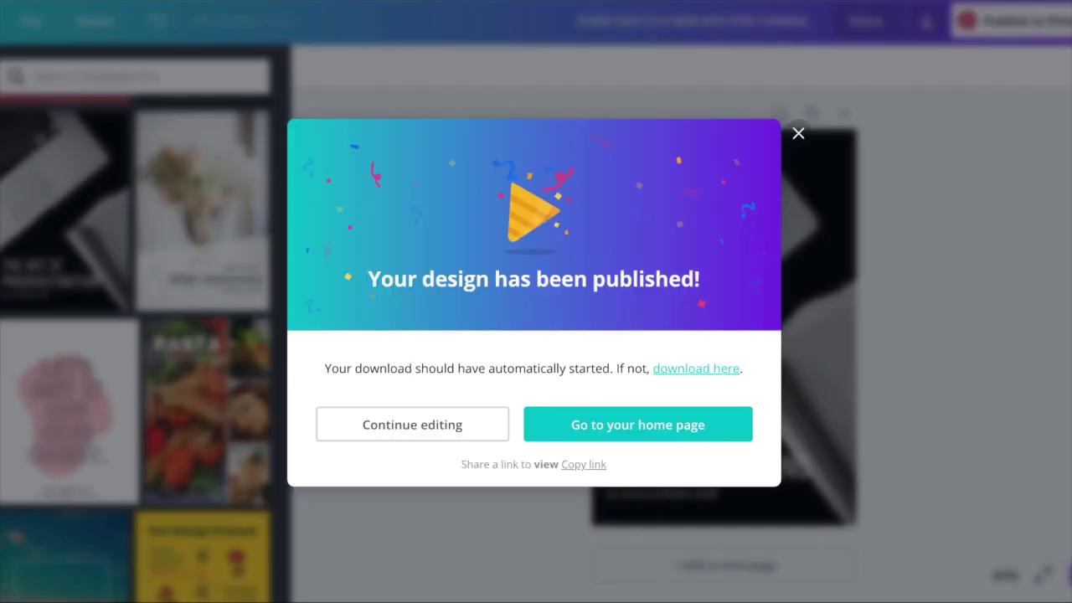
# - In the Canva design, dismiss the published-design notice and replace the page with the "Interior Styling" template
pyautogui.click(799, 134)
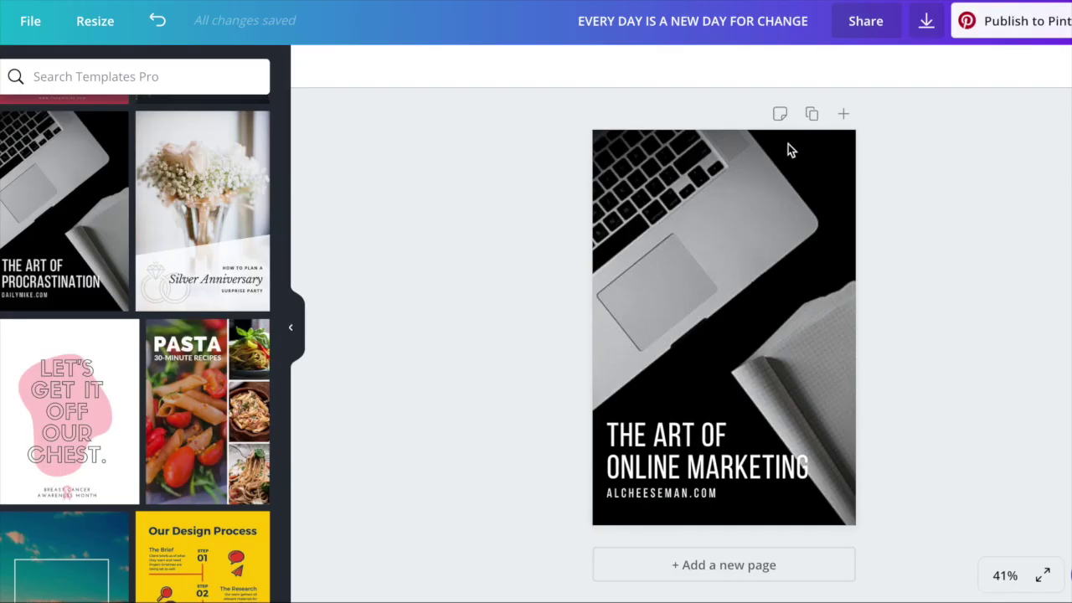
pyautogui.scroll(5, 166, 287)
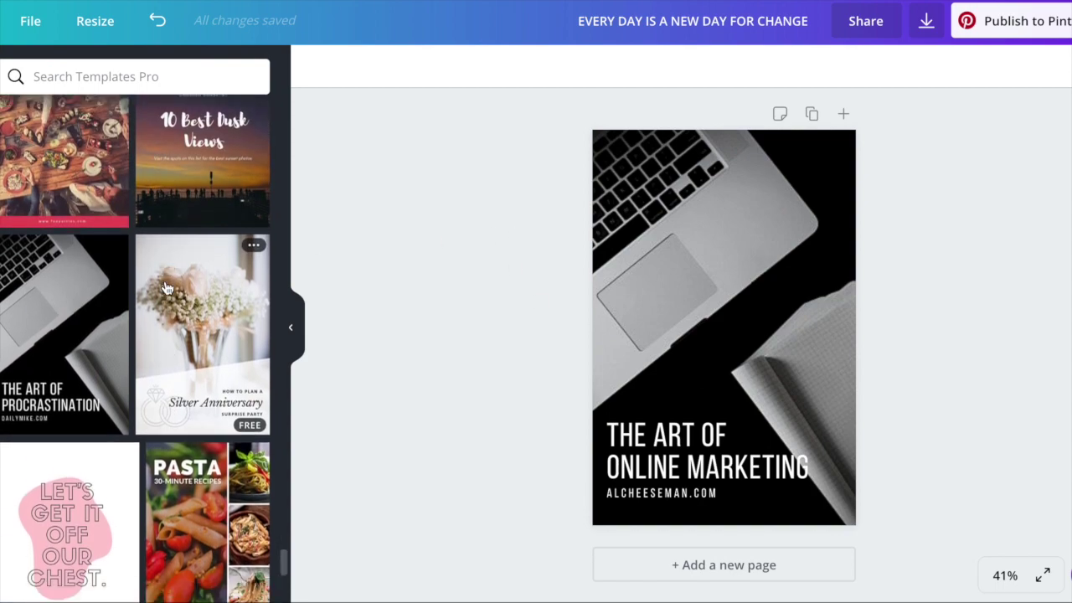
pyautogui.scroll(-5, 166, 288)
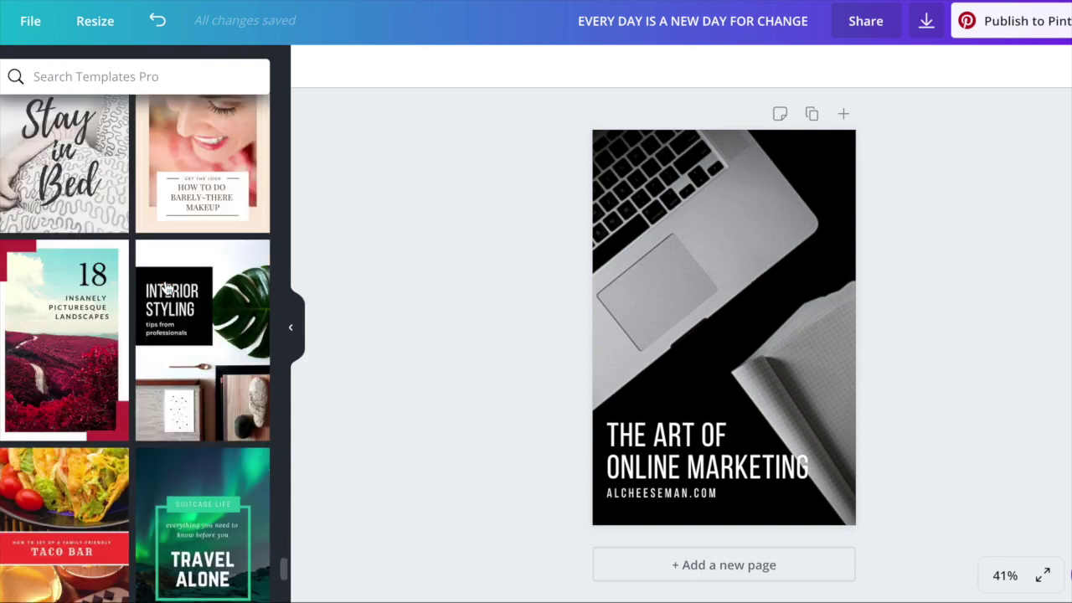
pyautogui.click(166, 287)
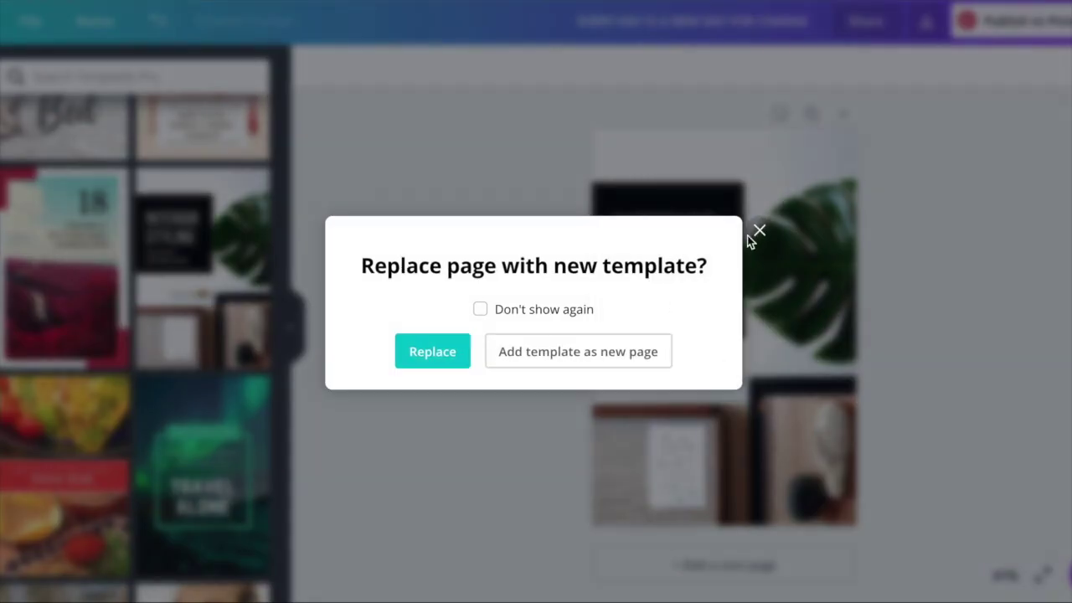
pyautogui.click(438, 365)
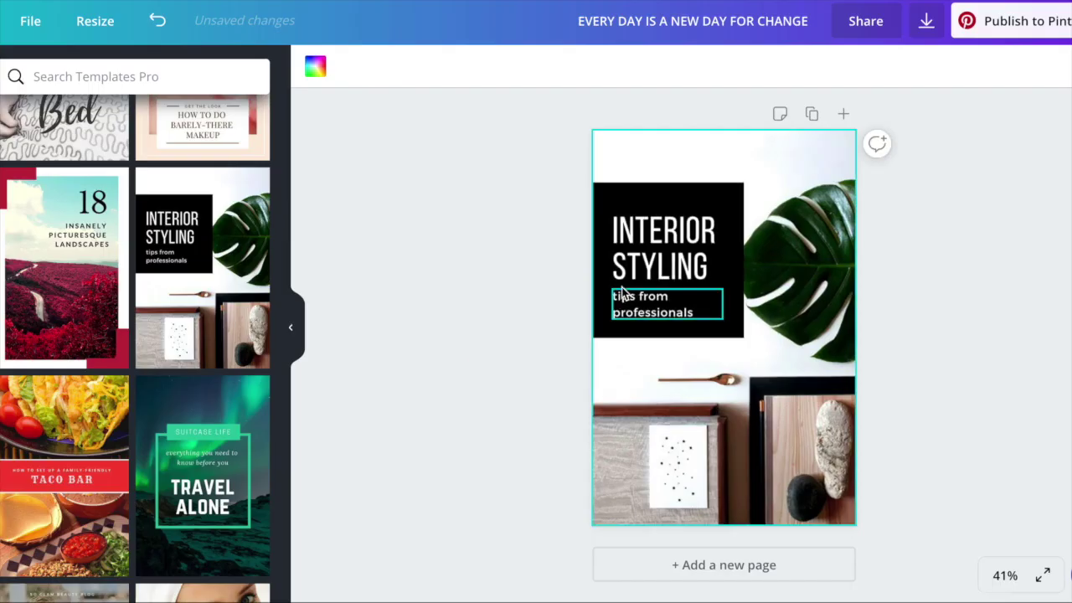
pyautogui.click(625, 279)
pyautogui.doubleClick(625, 279)
pyautogui.click(536, 258)
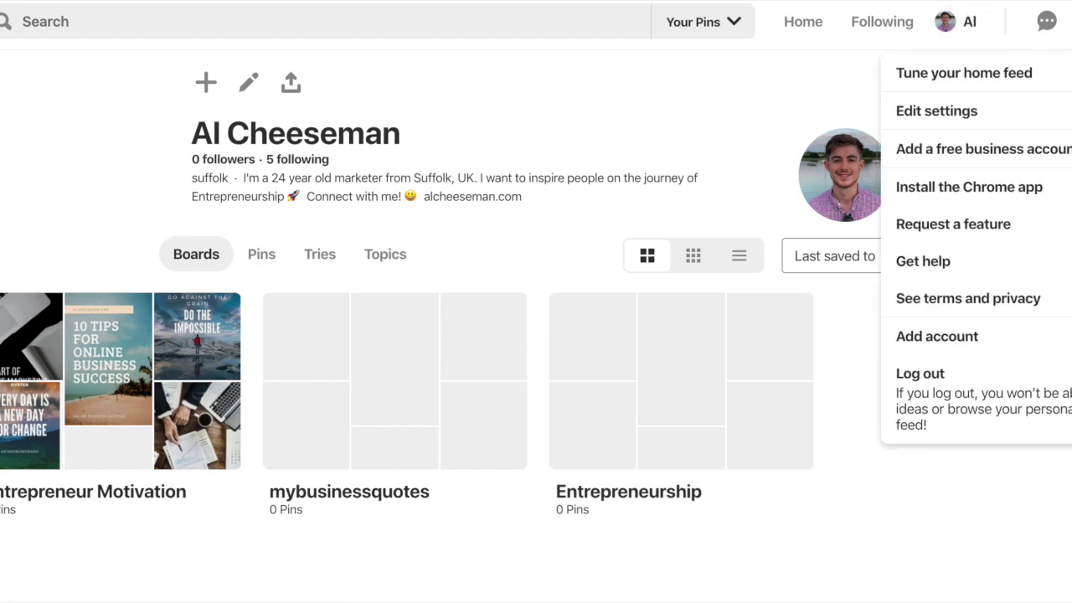
# - In the Pinterest account's claim settings, enter alcheeseman.com as the website and save the change
pyautogui.click(970, 113)
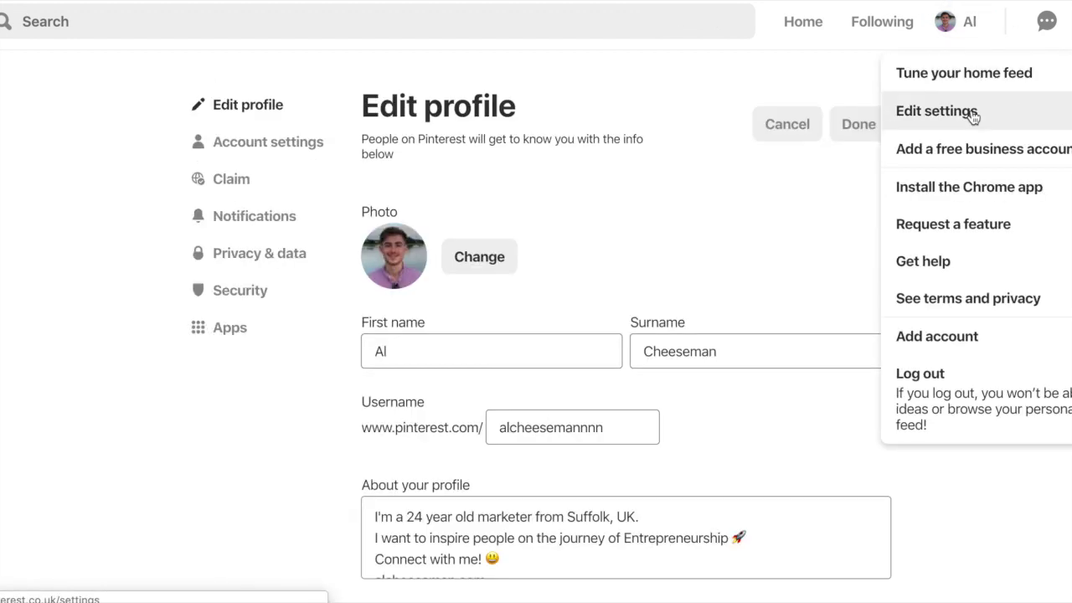
pyautogui.click(249, 186)
pyautogui.click(681, 307)
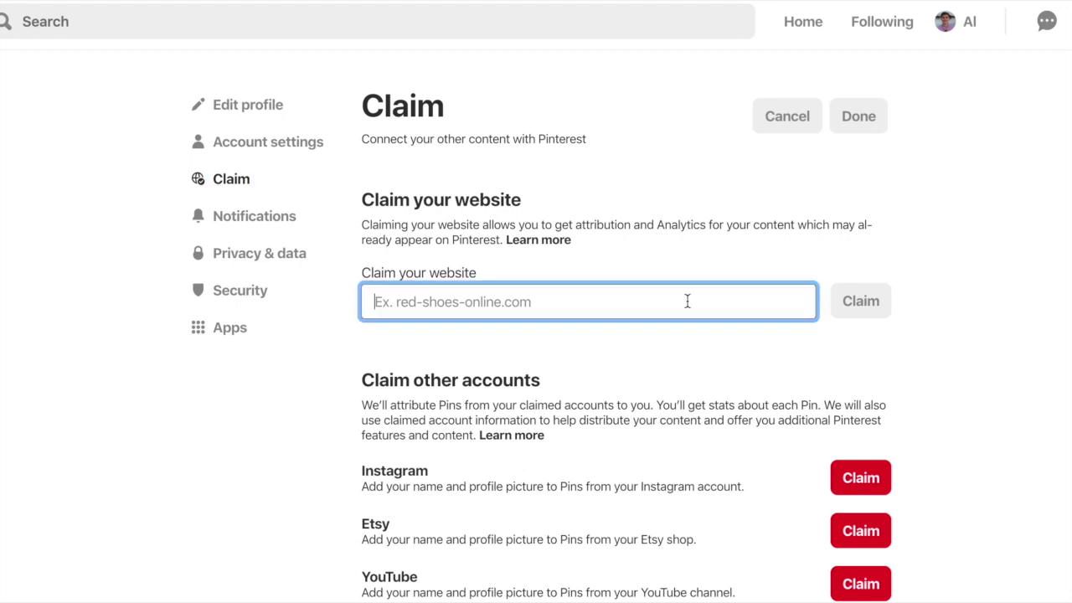
pyautogui.write('alcheeseman.com')
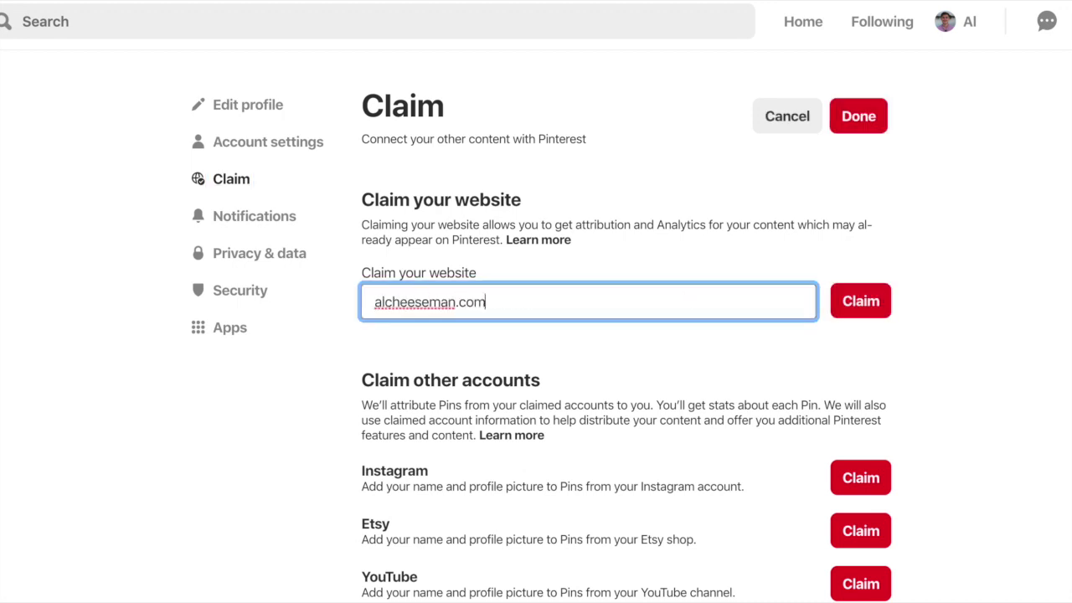
pyautogui.click(869, 118)
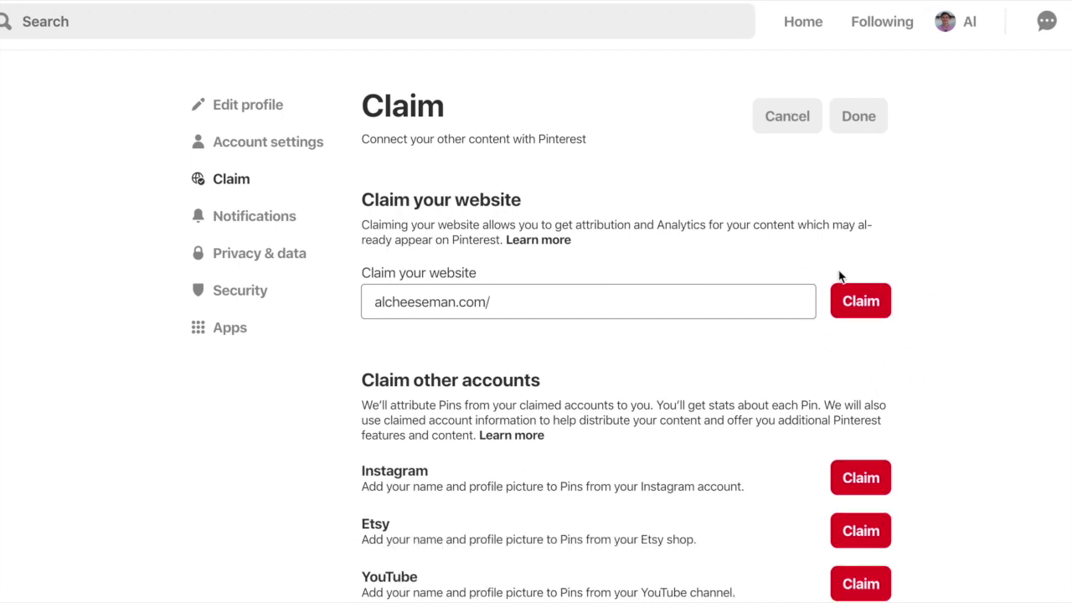
# - Try to claim the entered website for the Pinterest account and dismiss the resulting dialog
pyautogui.click(856, 304)
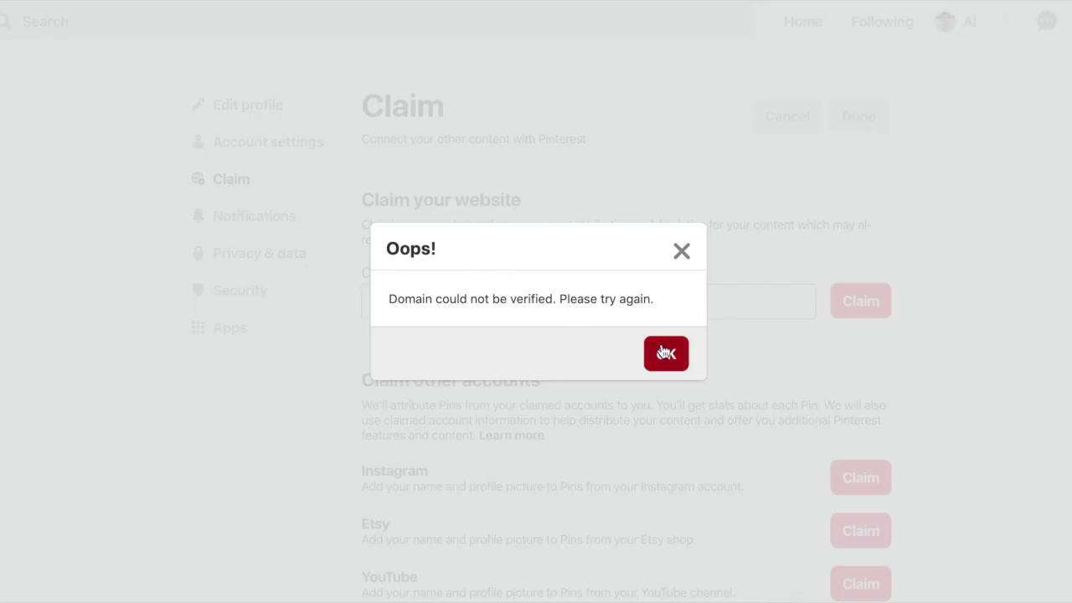
pyautogui.click(665, 353)
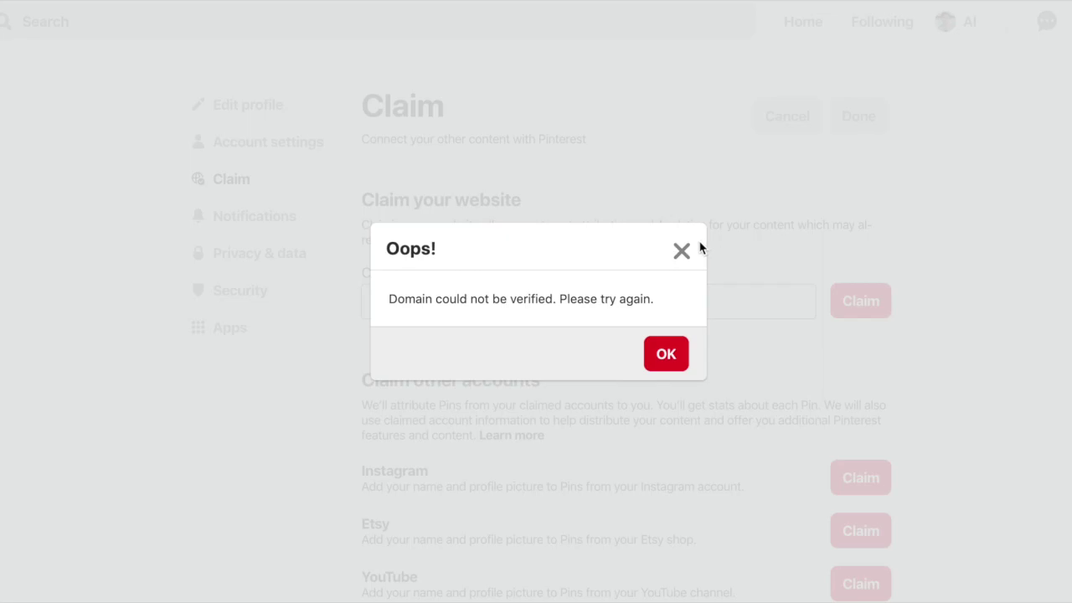
pyautogui.click(682, 251)
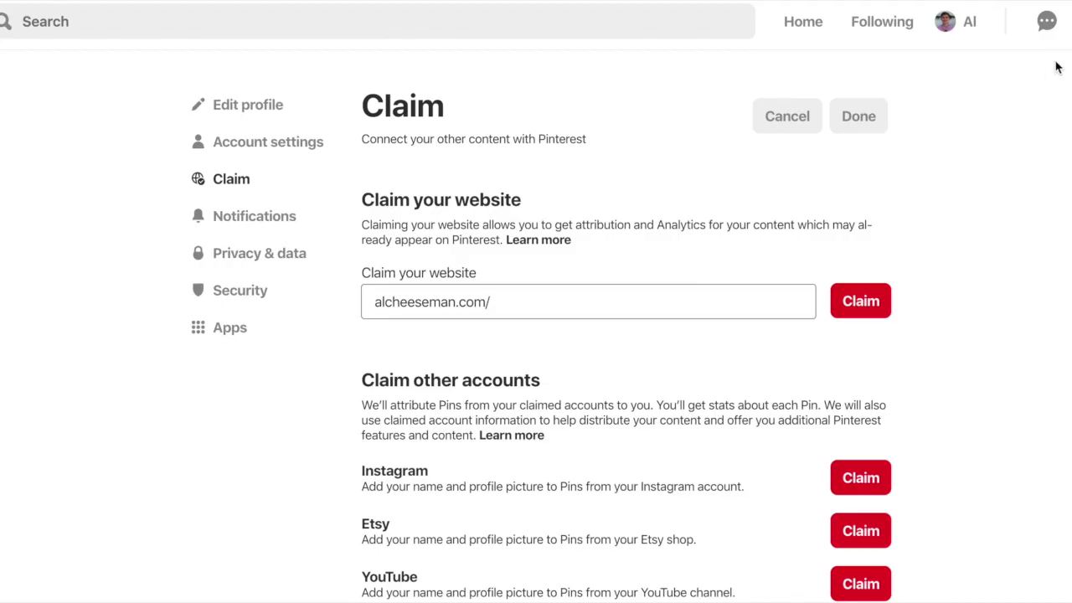
# - From the profile, open the Entrepreneur Motivation board and examine the details of its "DO THE IMPOSSIBLE" pin
pyautogui.click(970, 23)
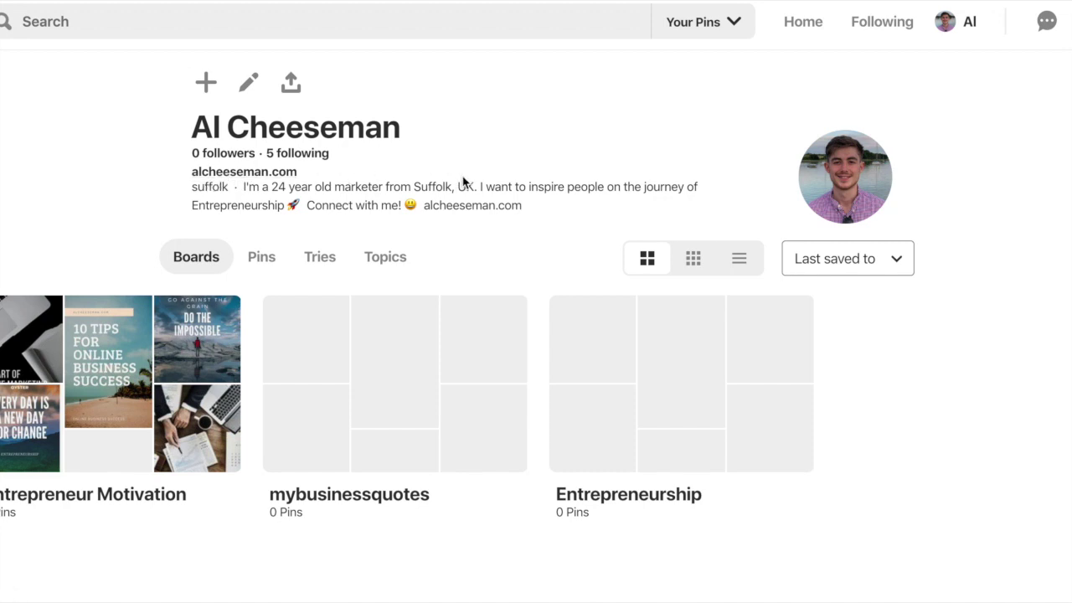
pyautogui.click(189, 391)
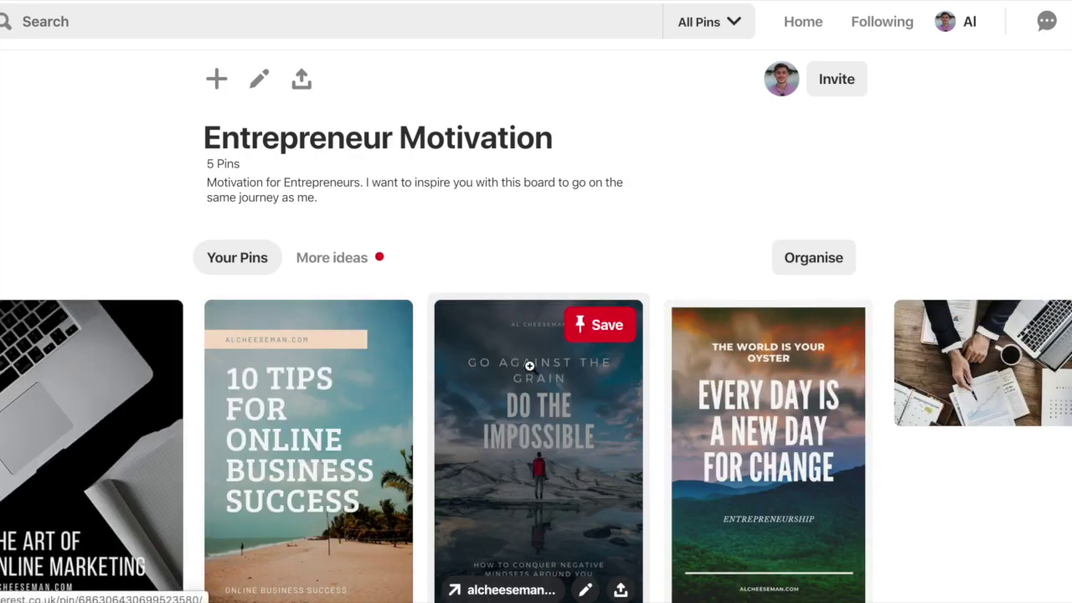
pyautogui.scroll(-3, 527, 366)
pyautogui.click(568, 296)
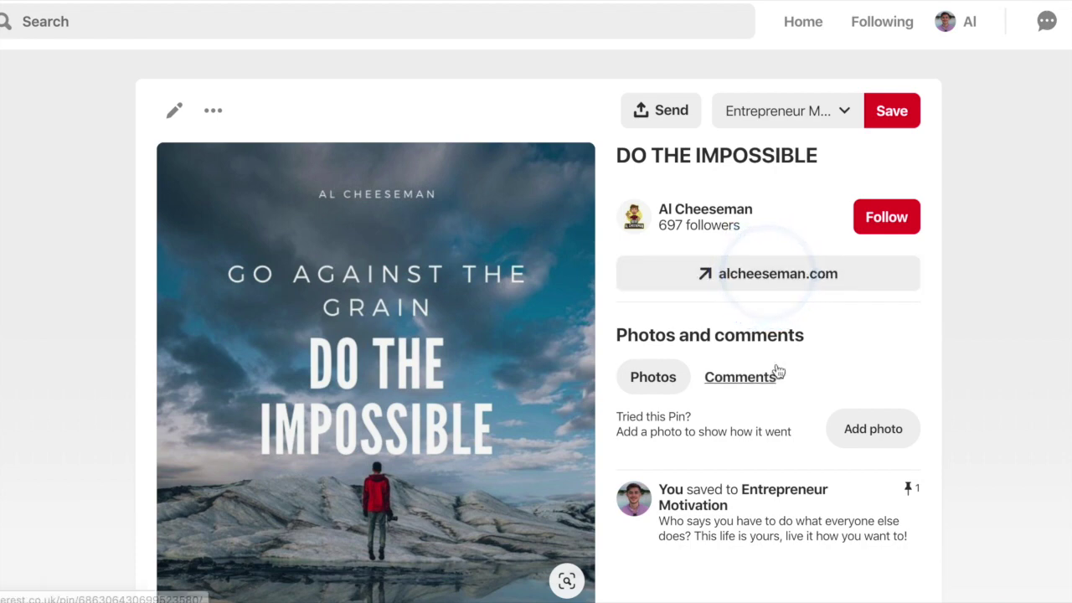
pyautogui.scroll(-3, 778, 372)
pyautogui.scroll(3, 778, 372)
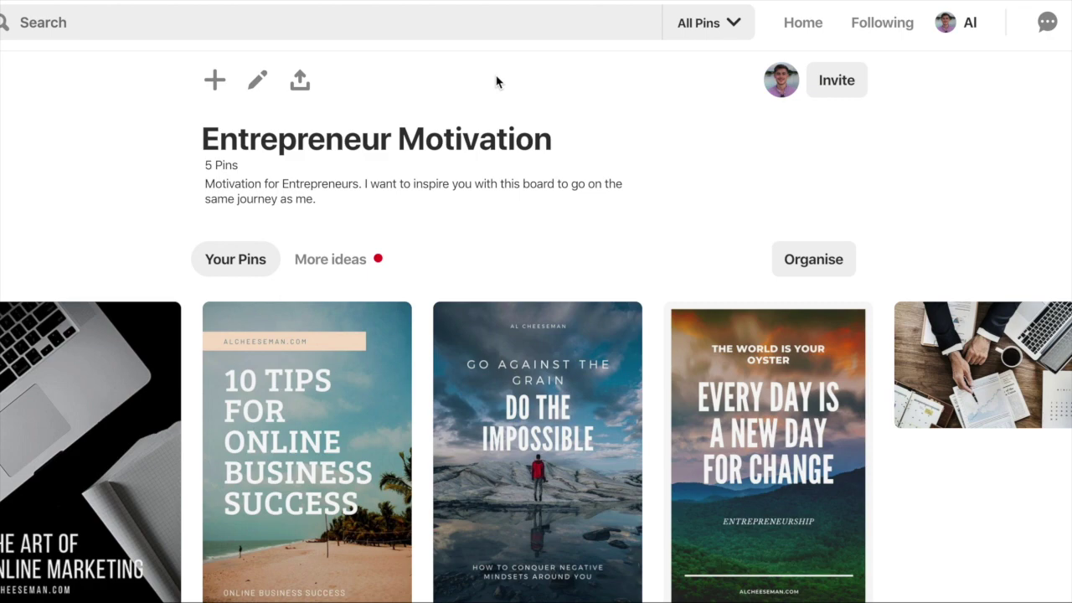
pyautogui.scroll(-5, 624, 185)
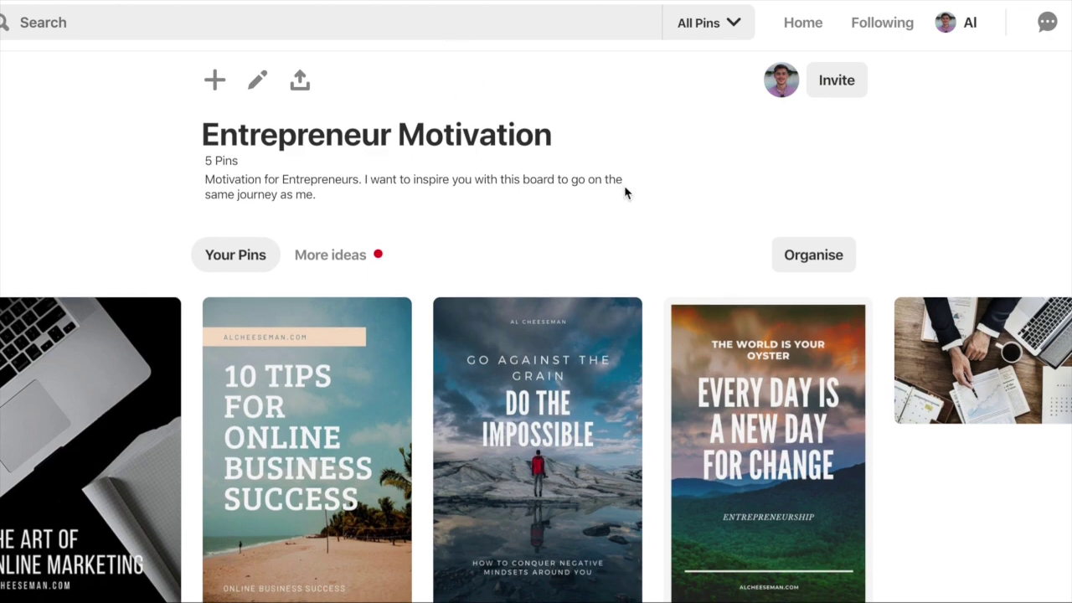
pyautogui.scroll(5, 620, 184)
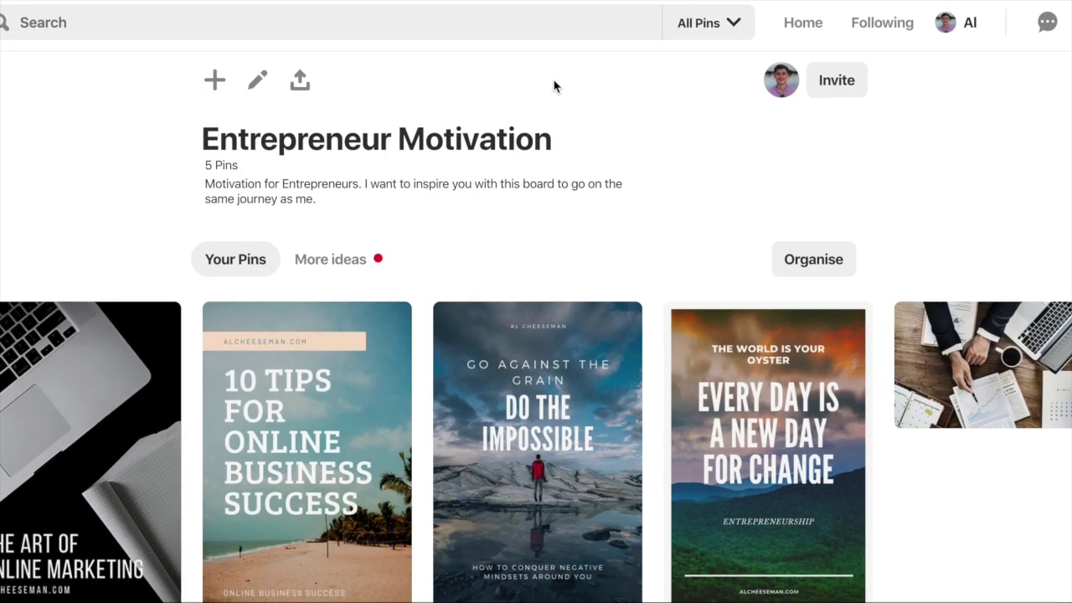
pyautogui.click(469, 28)
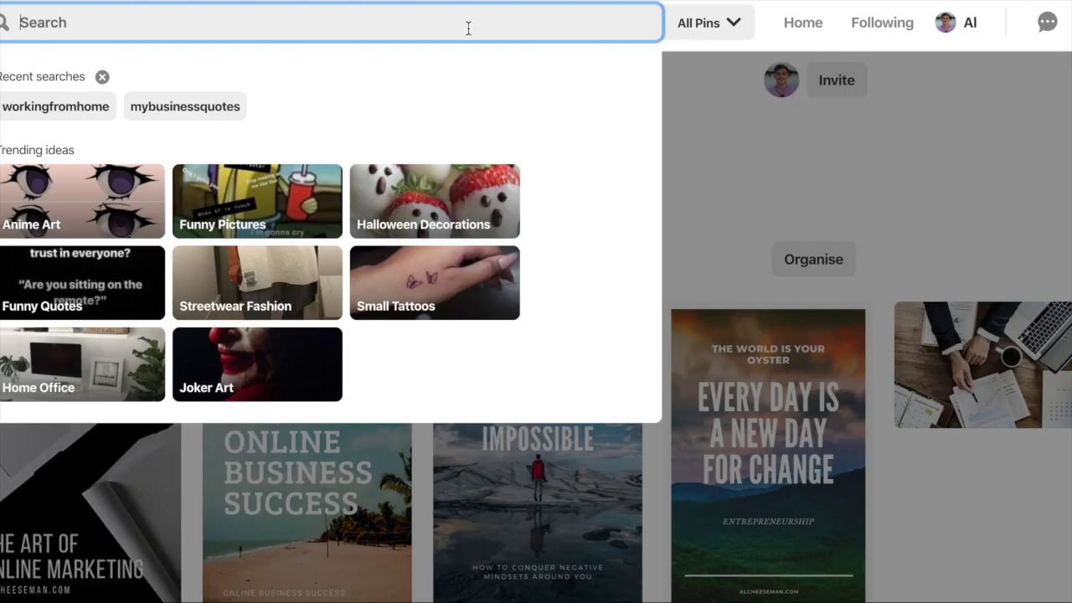
pyautogui.click(686, 168)
pyautogui.scroll(-1, 335, 469)
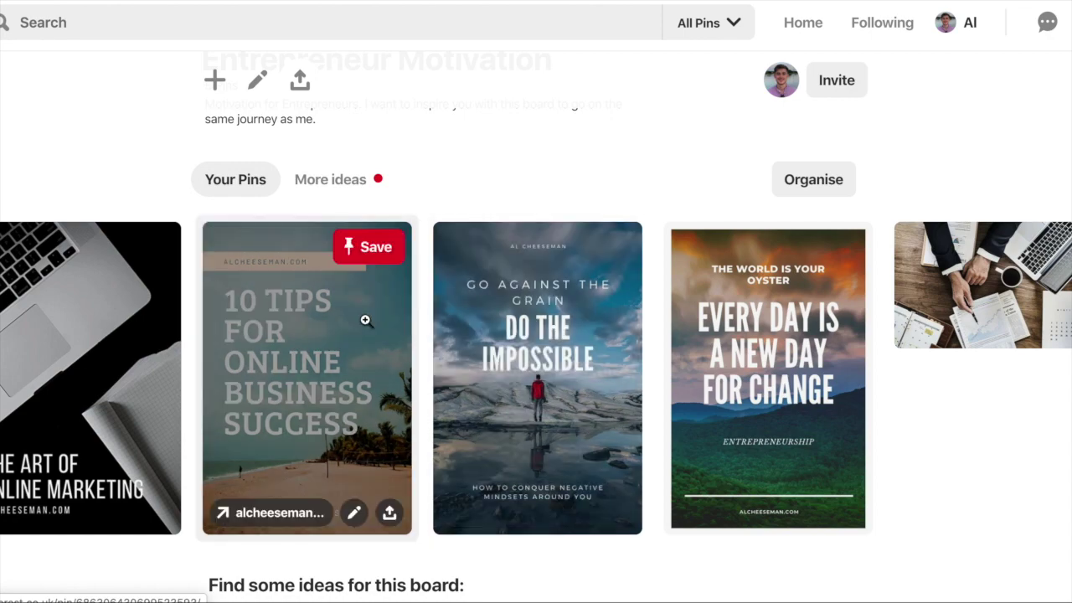
pyautogui.scroll(1, 397, 282)
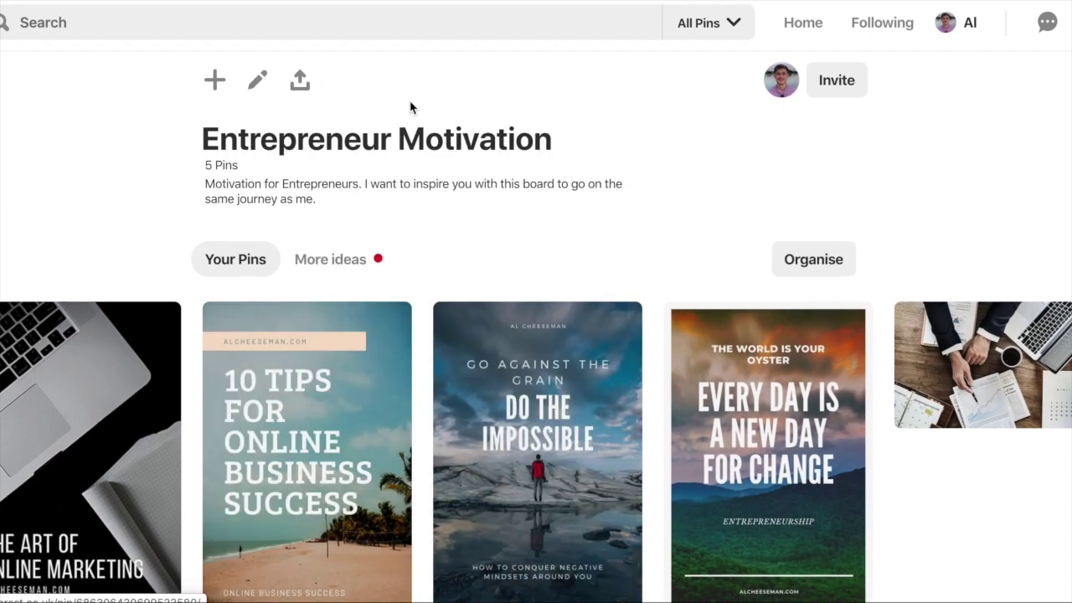
# - Search Pinterest for "make money" and examine the headlines and designs of the resulting pins
pyautogui.click(343, 24)
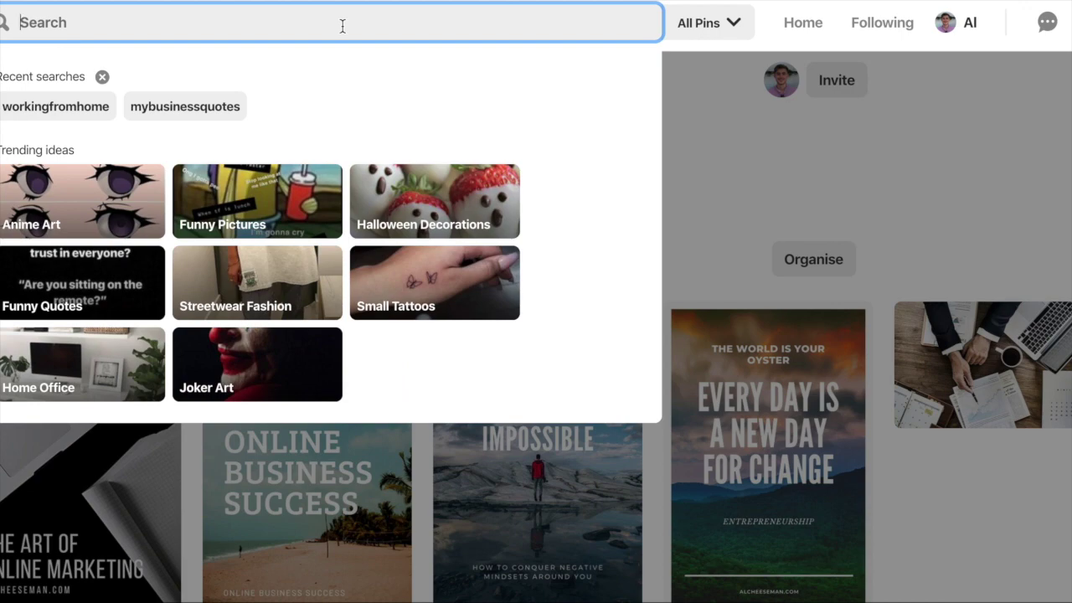
pyautogui.write('make money')
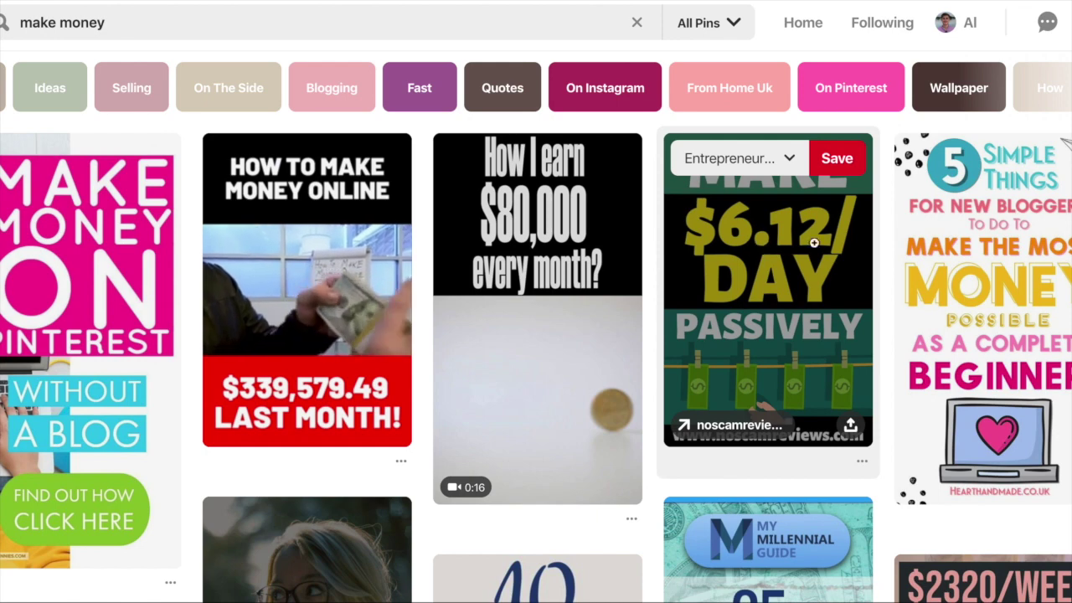
pyautogui.scroll(-3, 890, 413)
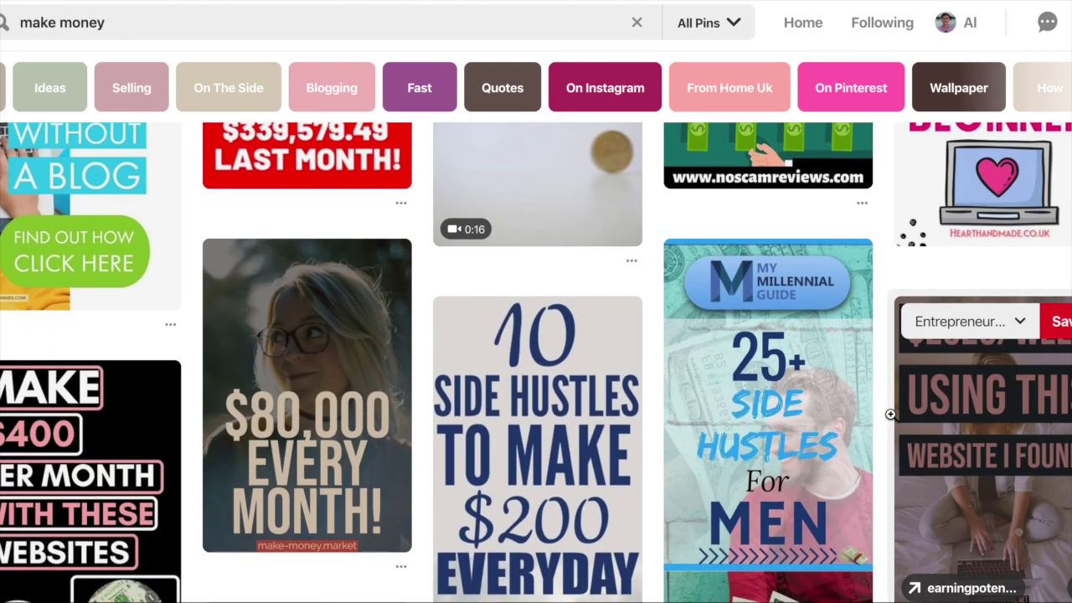
pyautogui.scroll(-2, 890, 414)
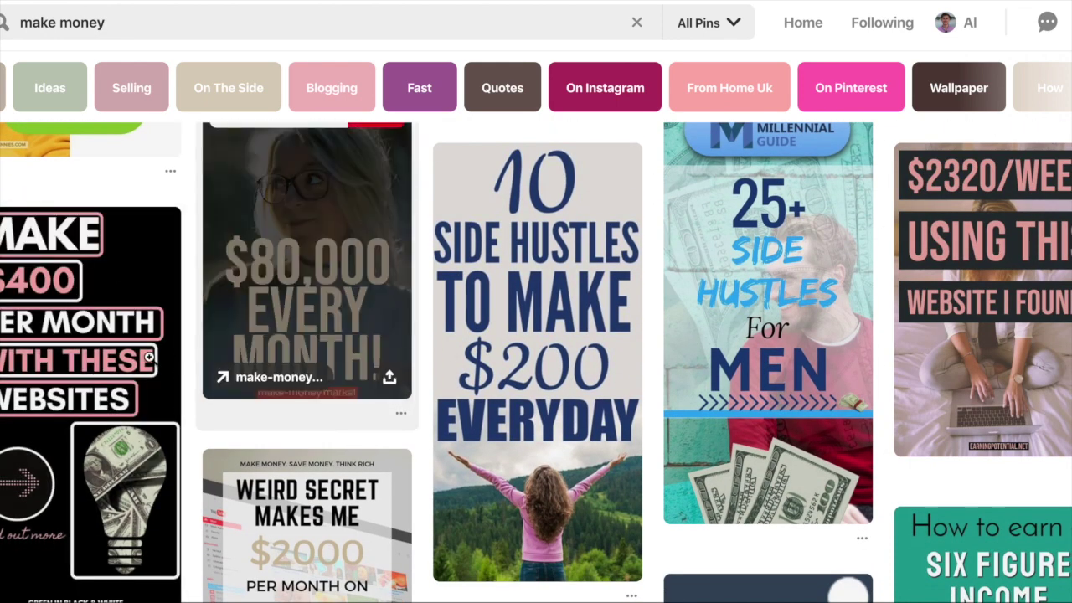
pyautogui.scroll(-1, 146, 385)
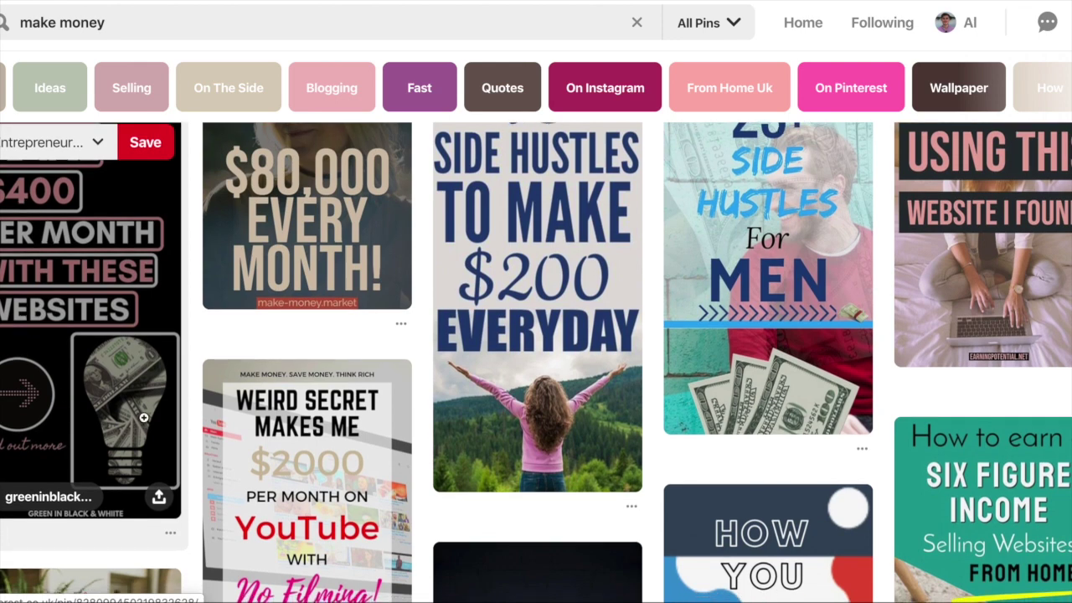
pyautogui.scroll(5, 156, 240)
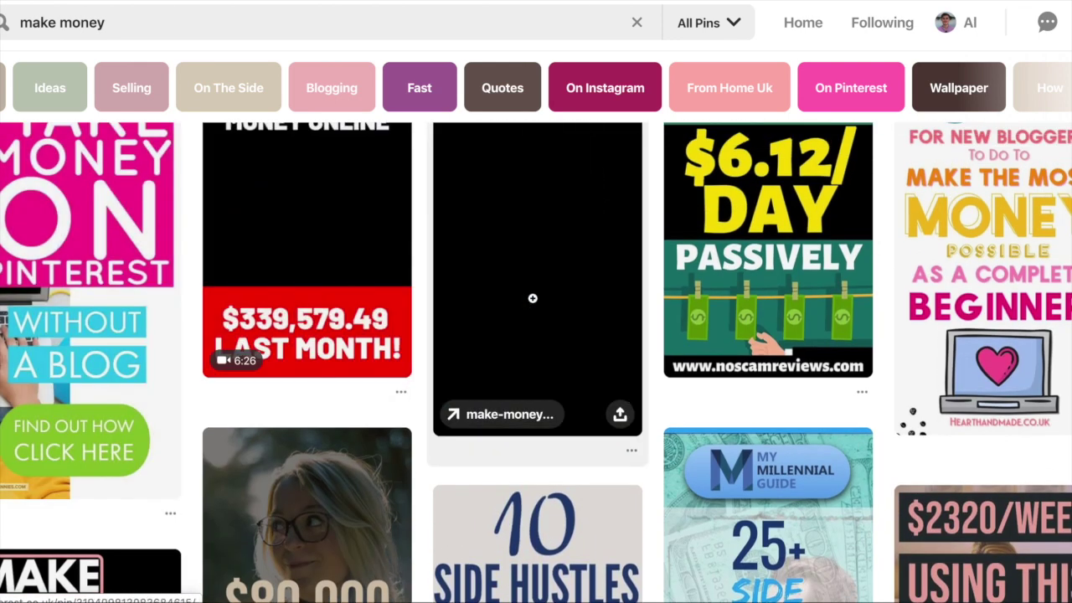
pyautogui.scroll(1, 533, 298)
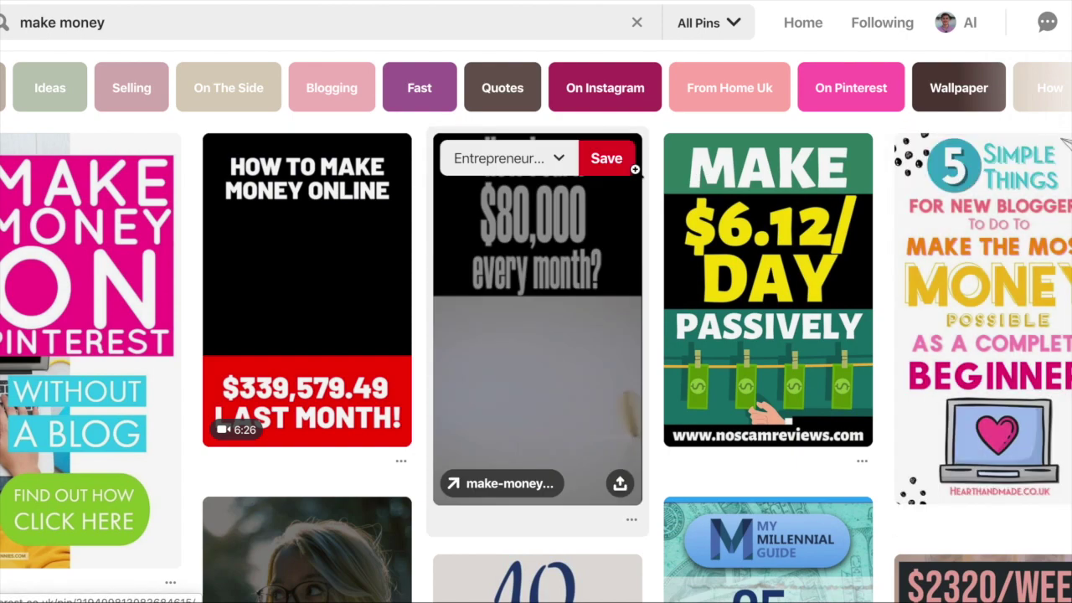
pyautogui.scroll(-5, 345, 365)
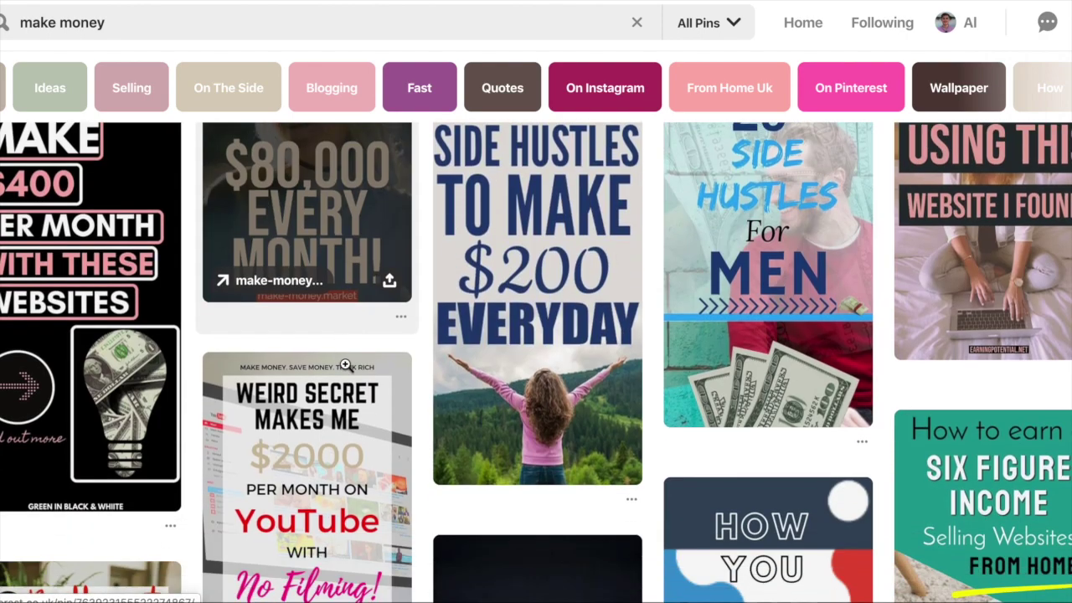
pyautogui.scroll(-3, 345, 365)
pyautogui.scroll(6, 345, 365)
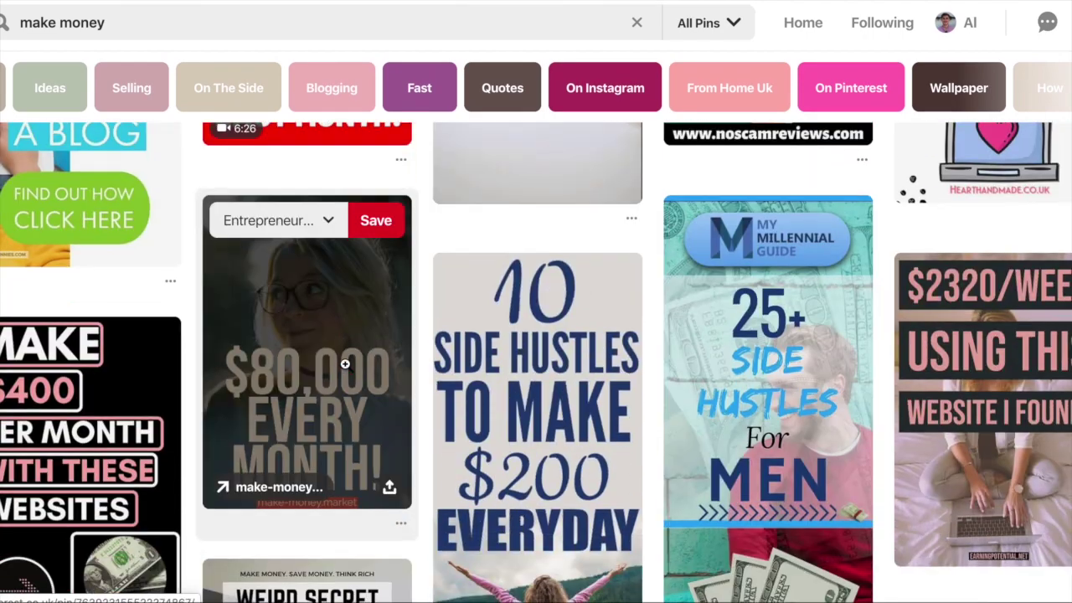
pyautogui.scroll(4, 388, 315)
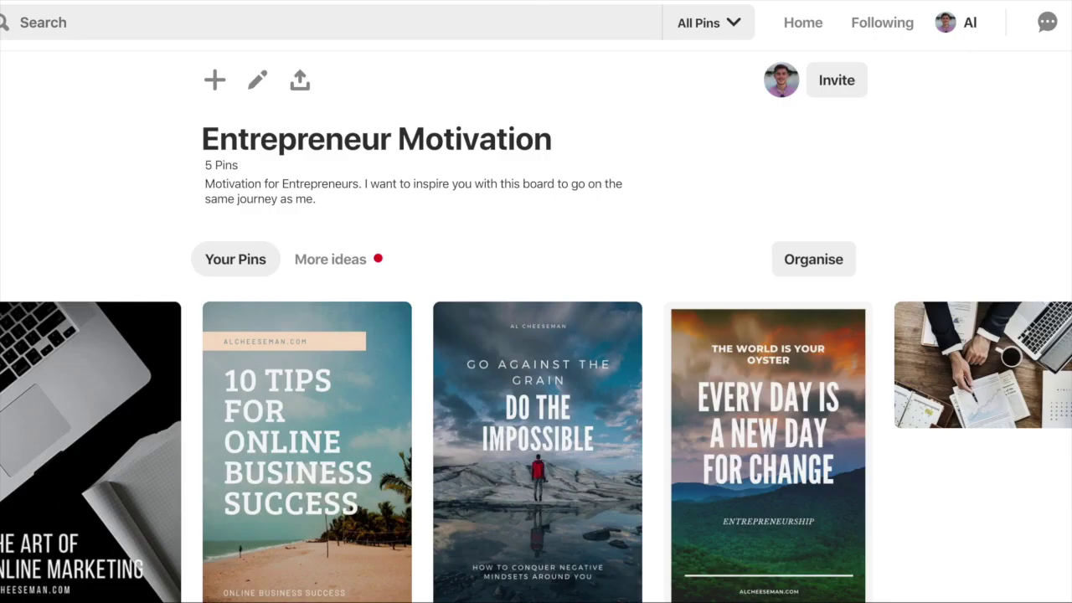
# - On the Entrepreneur Motivation board, examine the "DO THE IMPOSSIBLE" pin, then return to the home feed
pyautogui.scroll(-2, 588, 309)
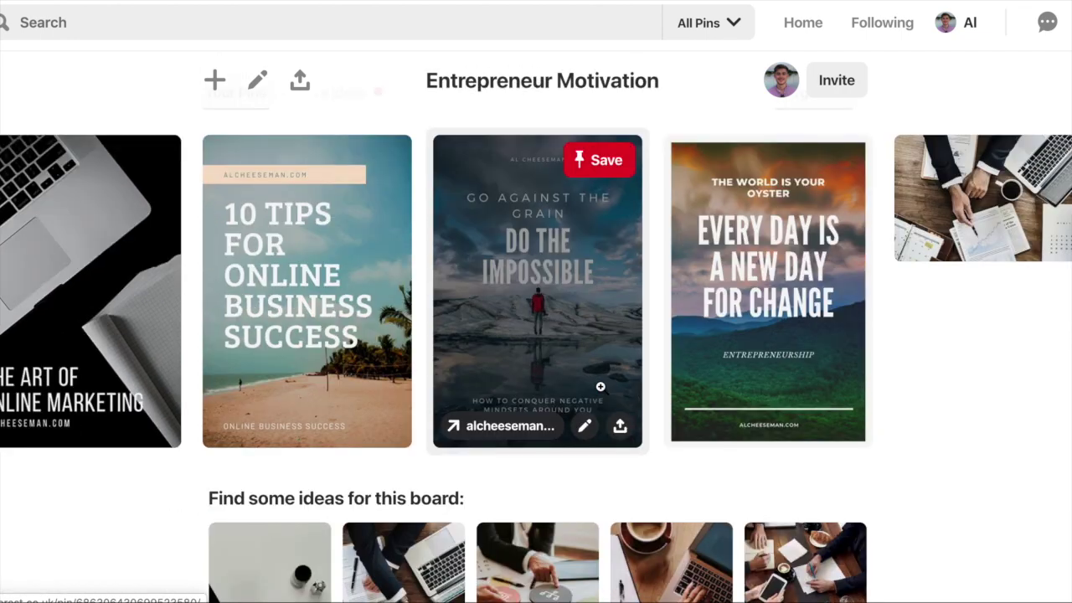
pyautogui.click(588, 309)
pyautogui.scroll(-2, 843, 410)
pyautogui.scroll(2, 845, 408)
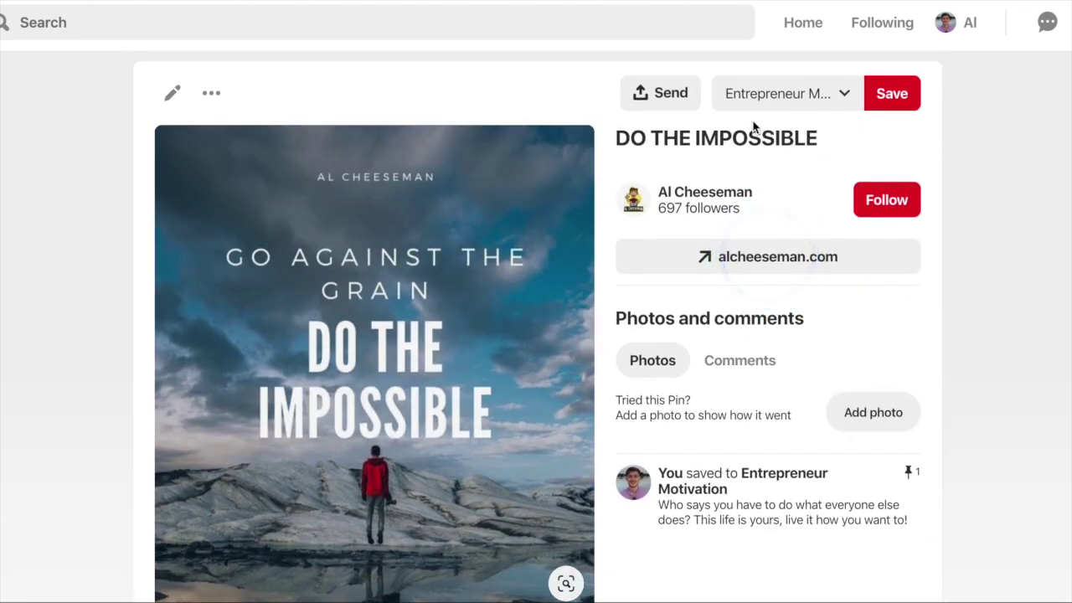
pyautogui.click(785, 24)
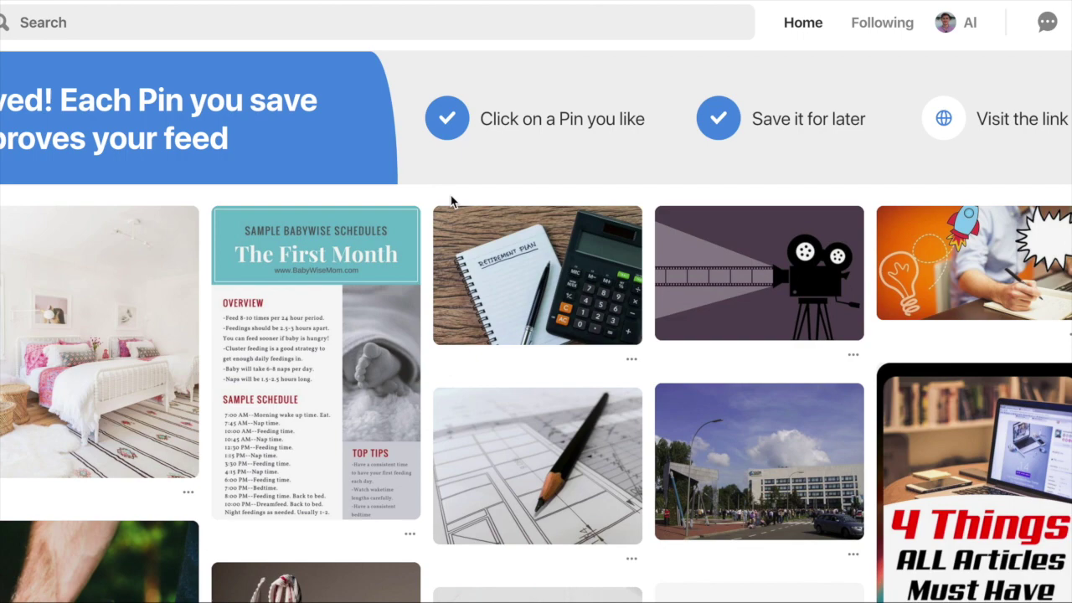
# - Switch to the Pinterest automation tool and draft a new comment in the Comments settings as {hey|hello|hi}
pyautogui.rightClick(1071, 503)
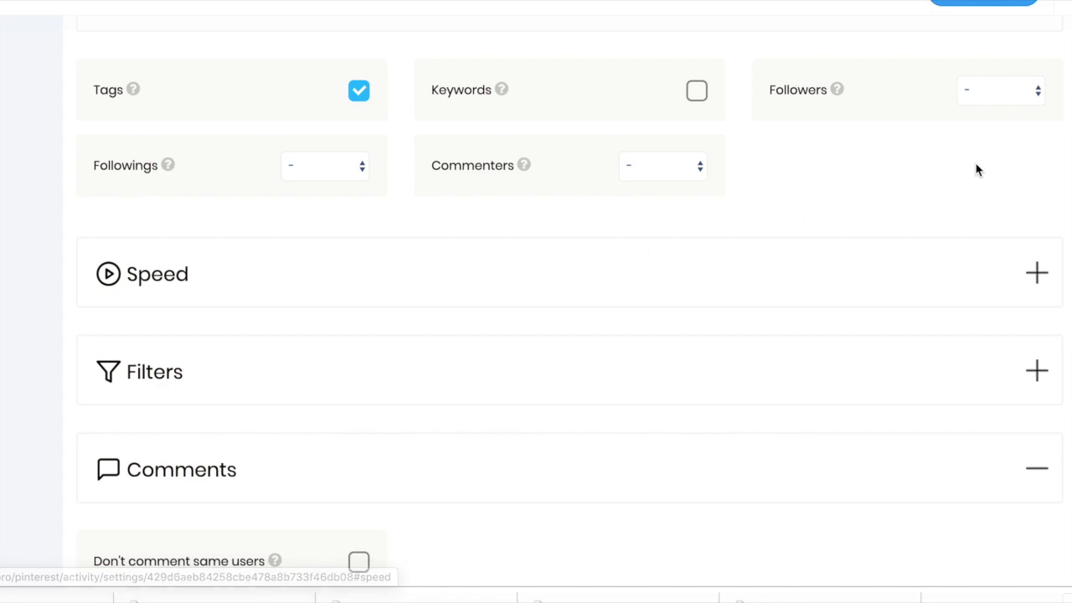
pyautogui.scroll(5, 977, 167)
pyautogui.scroll(-10, 976, 167)
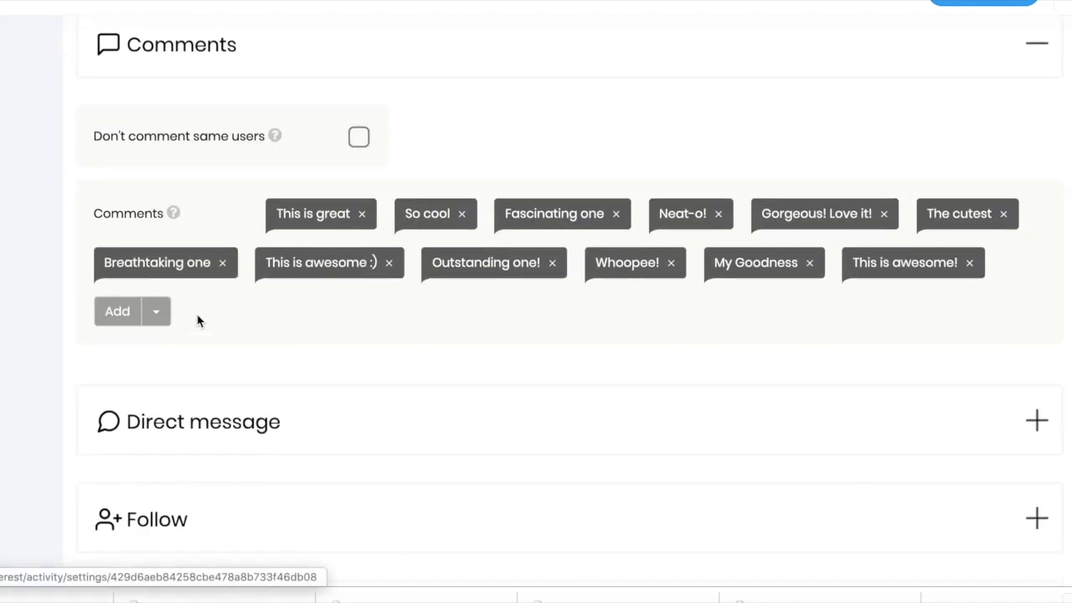
pyautogui.click(118, 311)
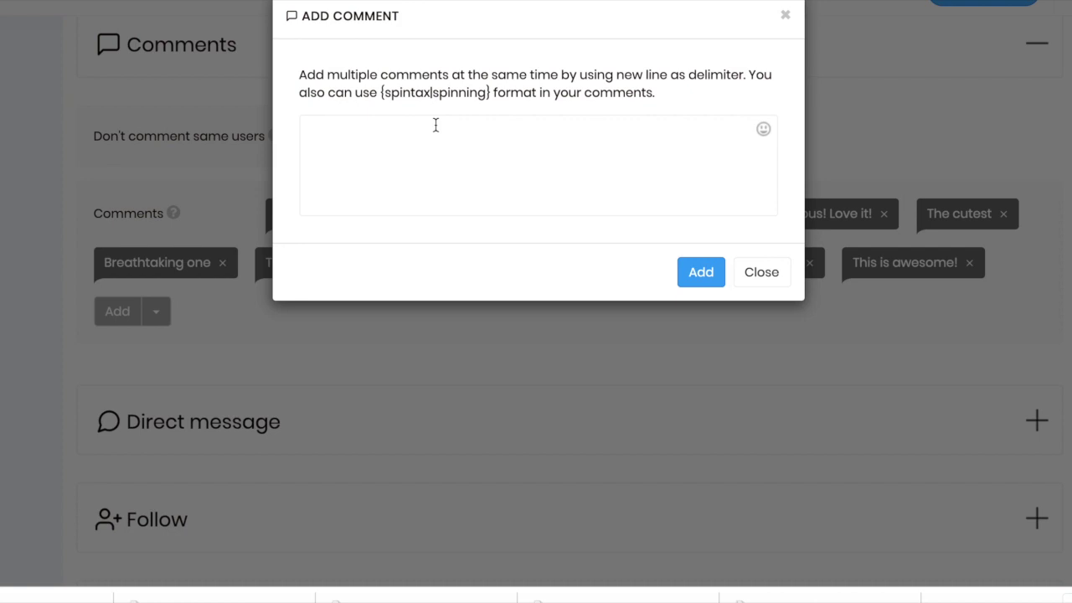
pyautogui.write('{hey|hello|hi')
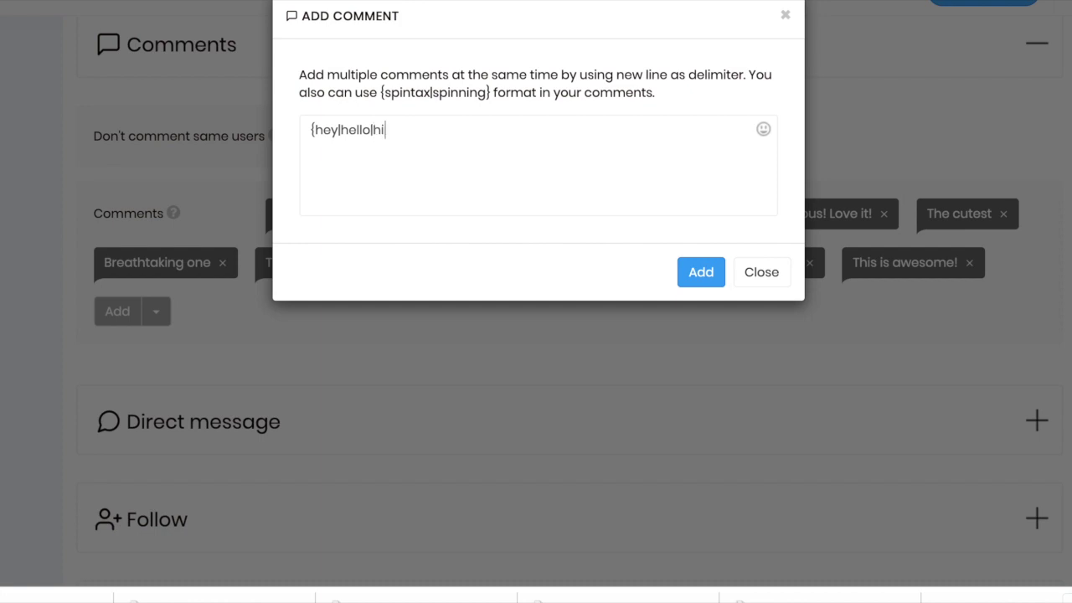
pyautogui.write('}')
pyautogui.moveTo(311, 129); pyautogui.dragTo(438, 130)
pyautogui.click(439, 129)
# - Trim the draft comment back to its first greeting and rework it into {hey hi |}
pyautogui.press('BackSpace')
pyautogui.press('BackSpace')
pyautogui.press('BackSpace')
pyautogui.press('BackSpace')
pyautogui.press('BackSpace')
pyautogui.press('BackSpace')
pyautogui.press('BackSpace')
pyautogui.press('BackSpace')
pyautogui.press('BackSpace')
pyautogui.press('BackSpace')
pyautogui.write('hi |}')
pyautogui.moveTo(340, 132); pyautogui.dragTo(376, 128)
pyautogui.click(376, 129)
# - Replace the whole draft comment with the spintax text {hey|hi|hello}
pyautogui.hotkey('ctrl', 'a')
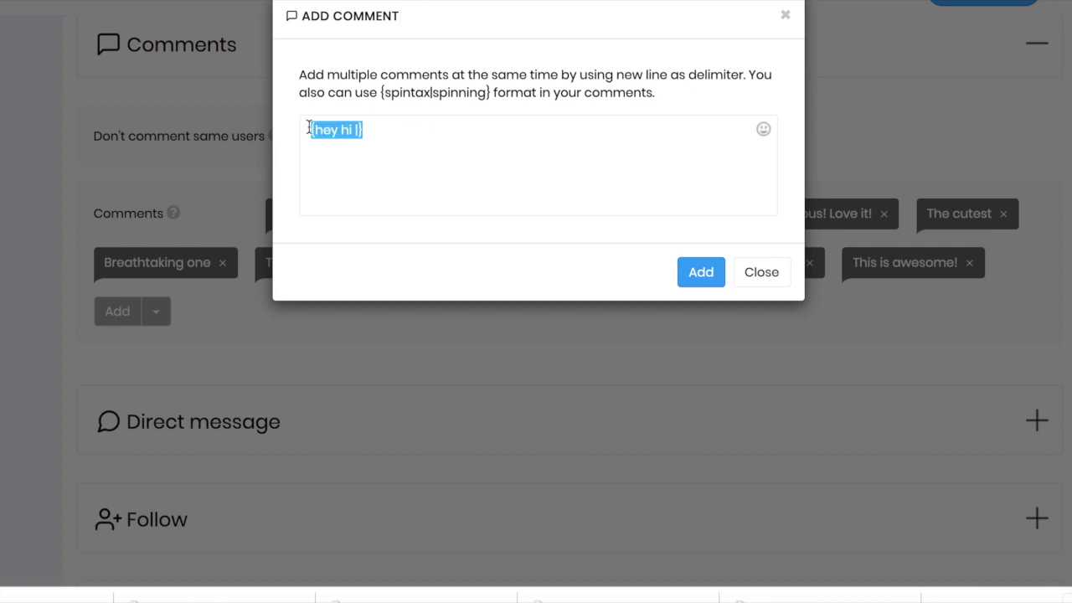
pyautogui.press('BackSpace')
pyautogui.write('{hey')
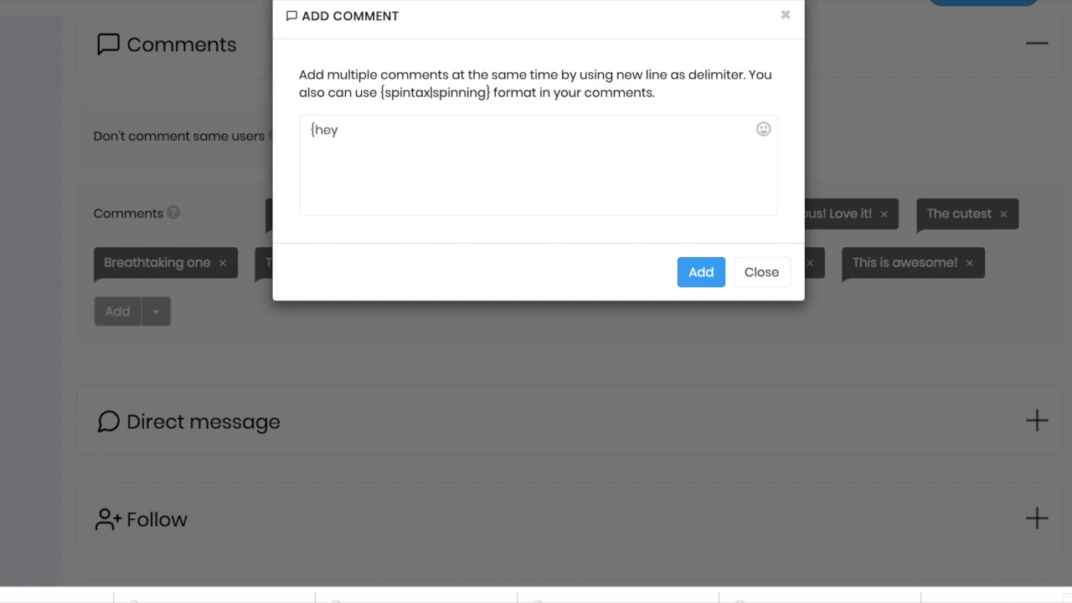
pyautogui.write('|hi|hello}')
pyautogui.moveTo(310, 130)
pyautogui.mouseDown()
pyautogui.moveTo(406, 128)
pyautogui.moveTo(299, 130)
pyautogui.mouseUp()
pyautogui.click(406, 128)
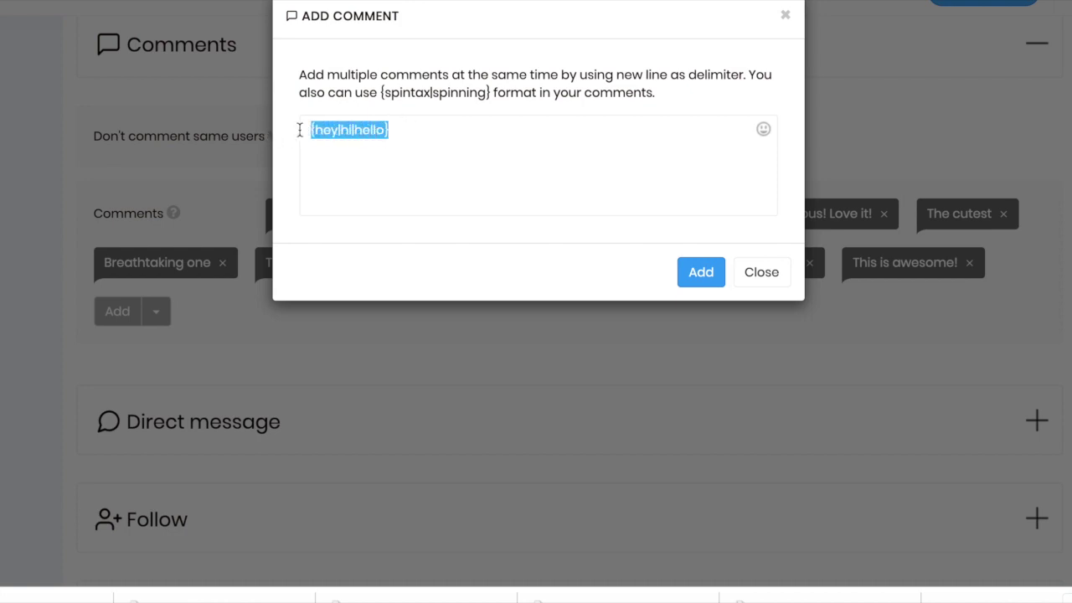
# - Clear the spintax draft and write the greeting alternatives as "Hi / Hello /Hey"
pyautogui.press('BackSpace')
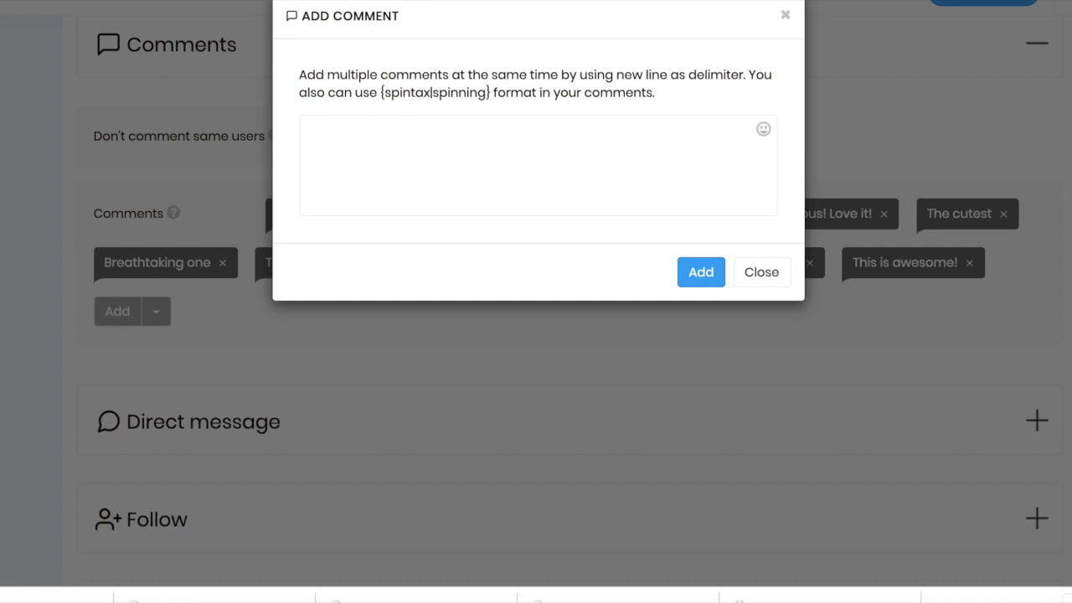
pyautogui.write('Hi / Hello ')
pyautogui.write('/Hey')
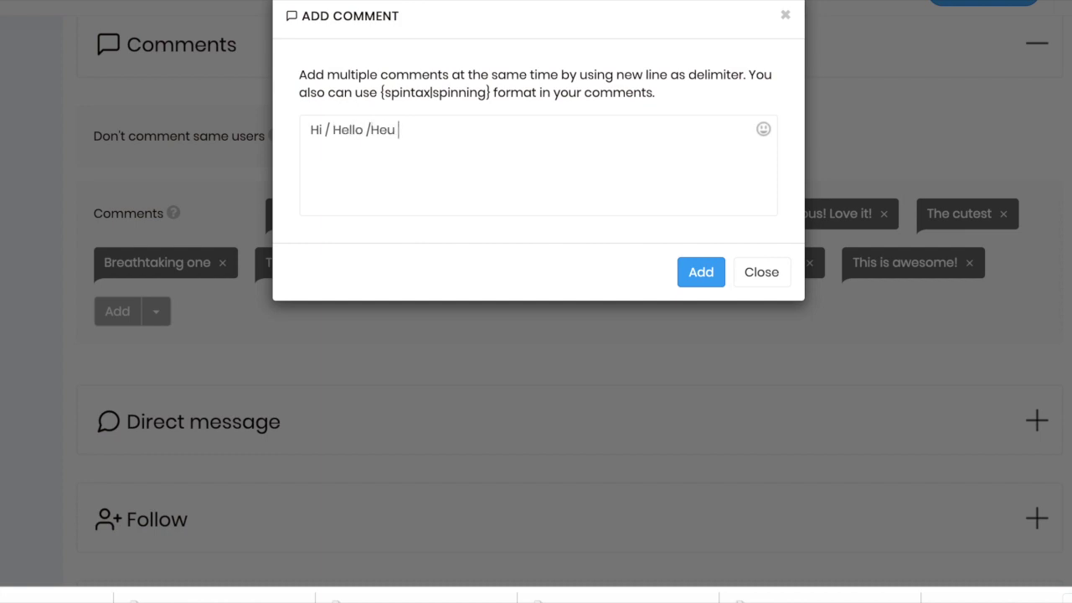
pyautogui.moveTo(398, 134); pyautogui.dragTo(307, 127)
pyautogui.click(302, 127)
pyautogui.click(424, 134)
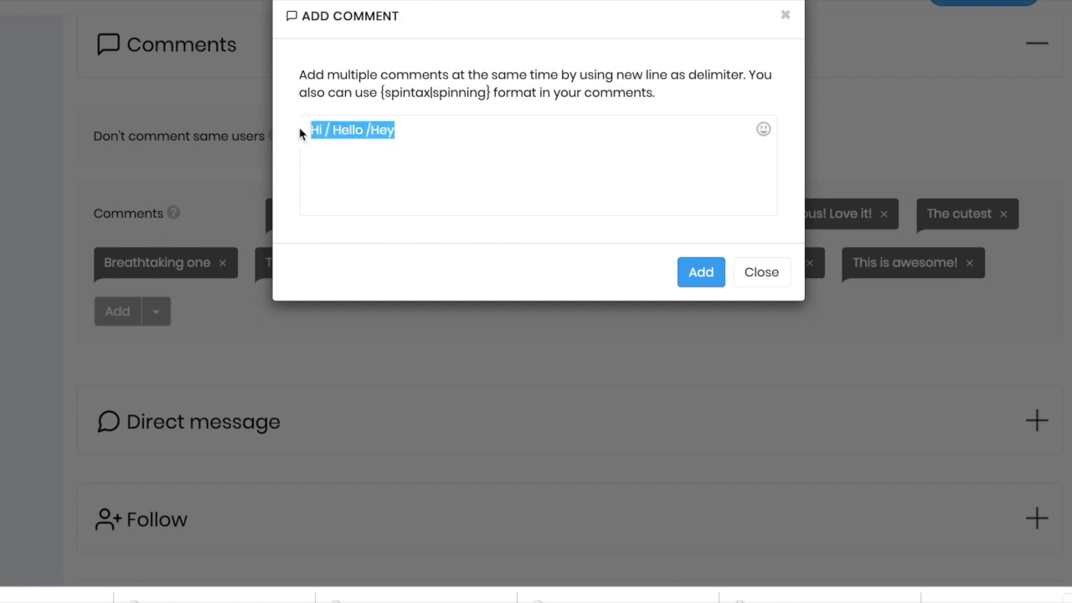
# - Clear the draft greetings, highlight the {spintax|spinning} format hint, and close the comment dialog without adding anything
pyautogui.click(400, 131)
pyautogui.moveTo(402, 132); pyautogui.dragTo(301, 125)
pyautogui.press('BackSpace')
pyautogui.moveTo(381, 92); pyautogui.dragTo(491, 93)
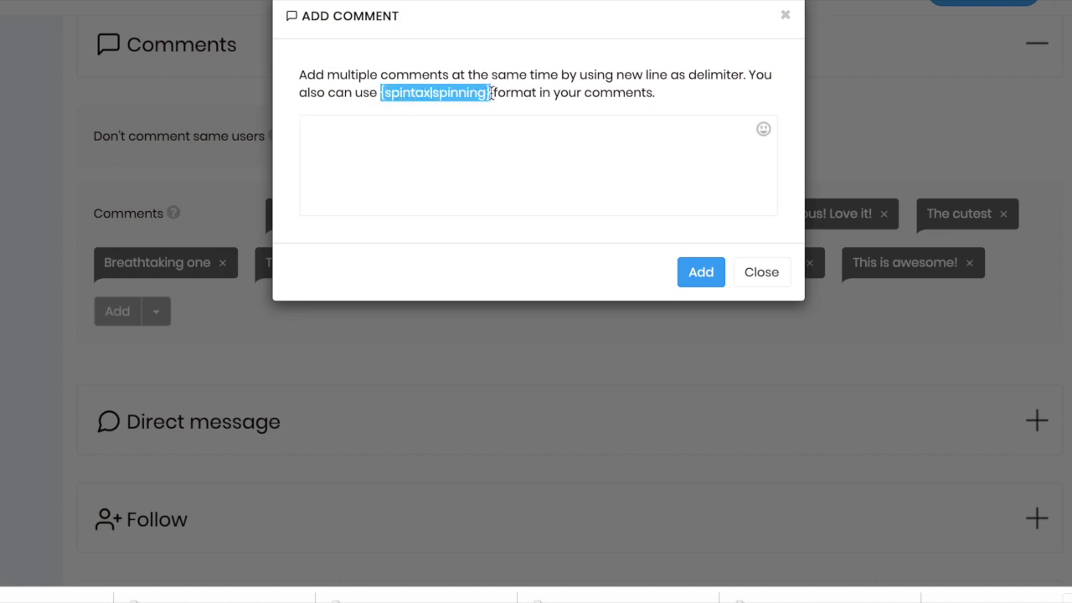
pyautogui.click(772, 273)
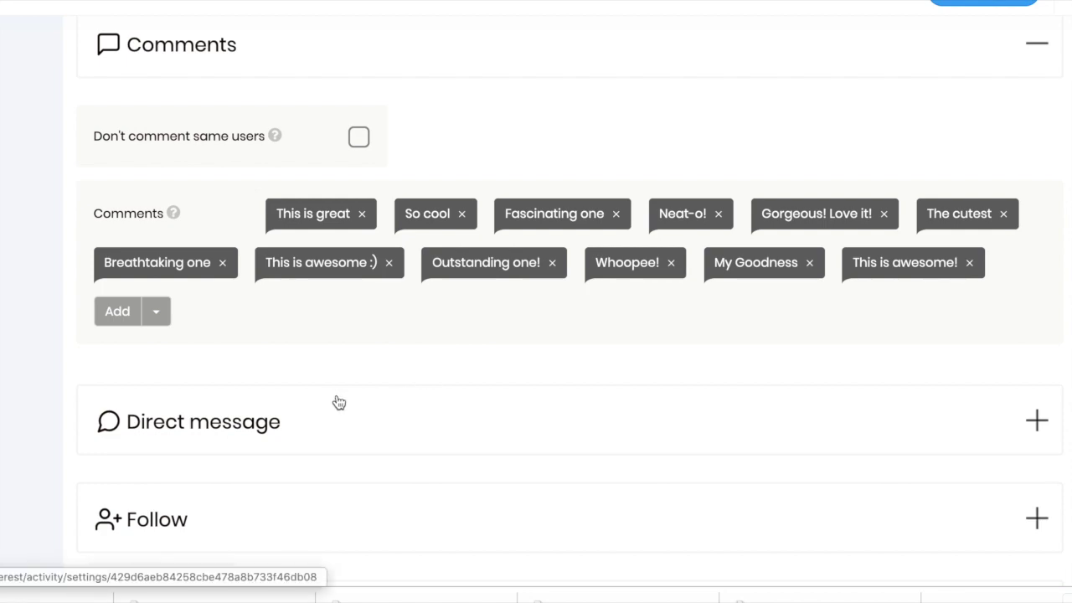
# - Expand the Direct message settings, view the preset messages and open the form for adding another one
pyautogui.click(350, 410)
pyautogui.scroll(-3, 350, 409)
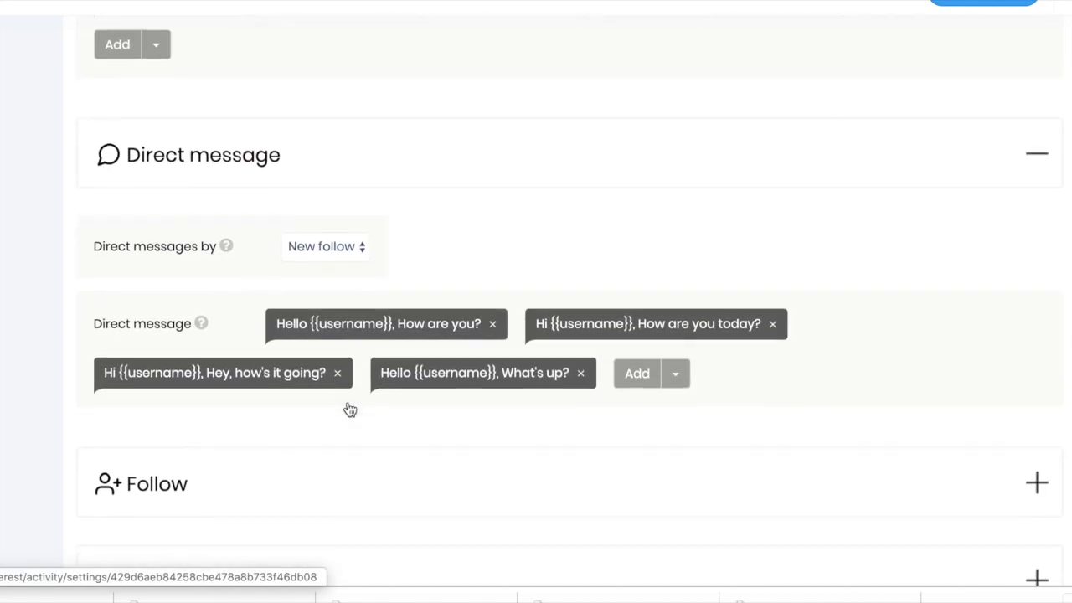
pyautogui.click(635, 374)
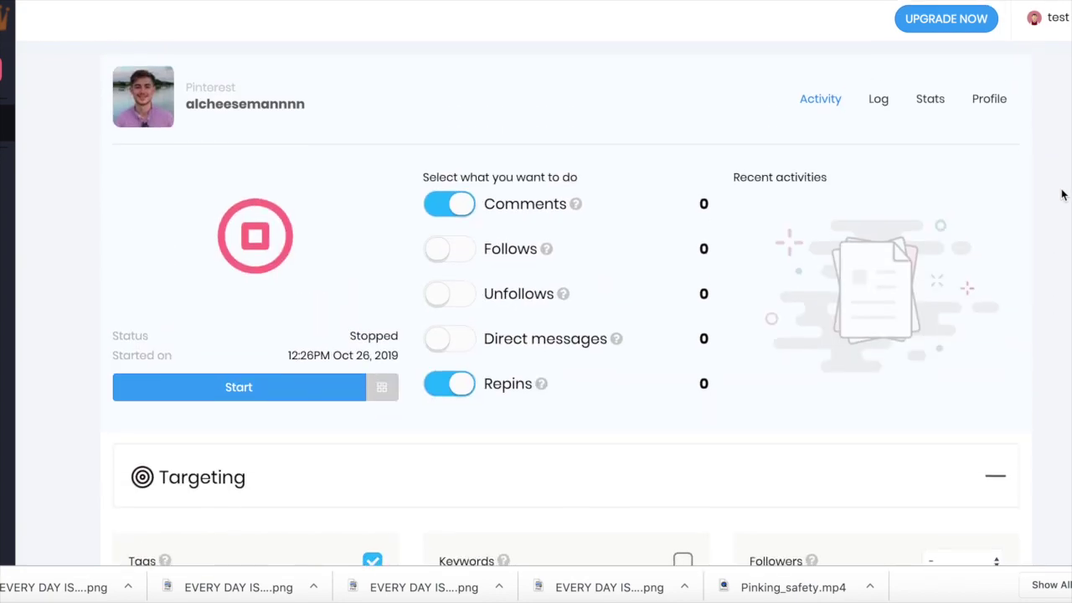
# - Review the account's activity settings, expand the Speed section and set the activity speed to Slow
pyautogui.scroll(-1, 1062, 196)
pyautogui.scroll(-2, 1063, 195)
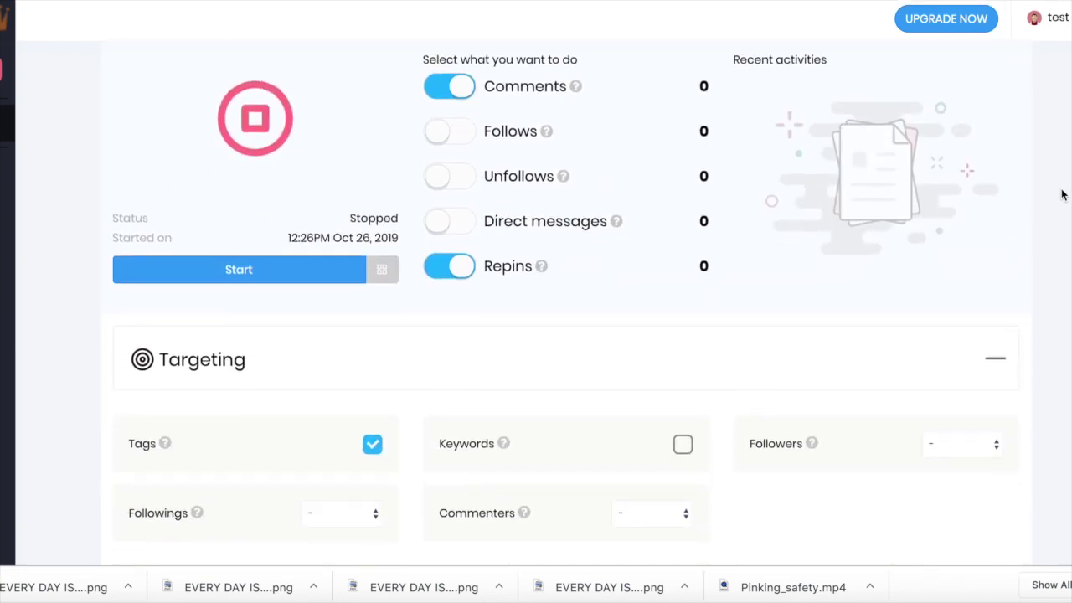
pyautogui.scroll(2, 1062, 195)
pyautogui.scroll(1, 1062, 195)
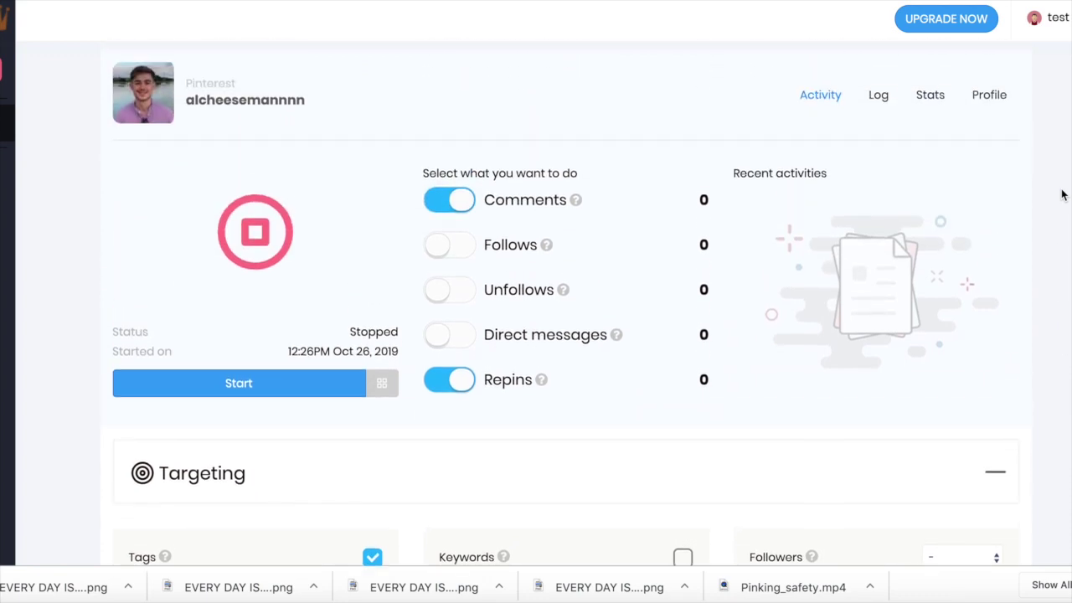
pyautogui.scroll(-5, 1062, 195)
pyautogui.click(684, 258)
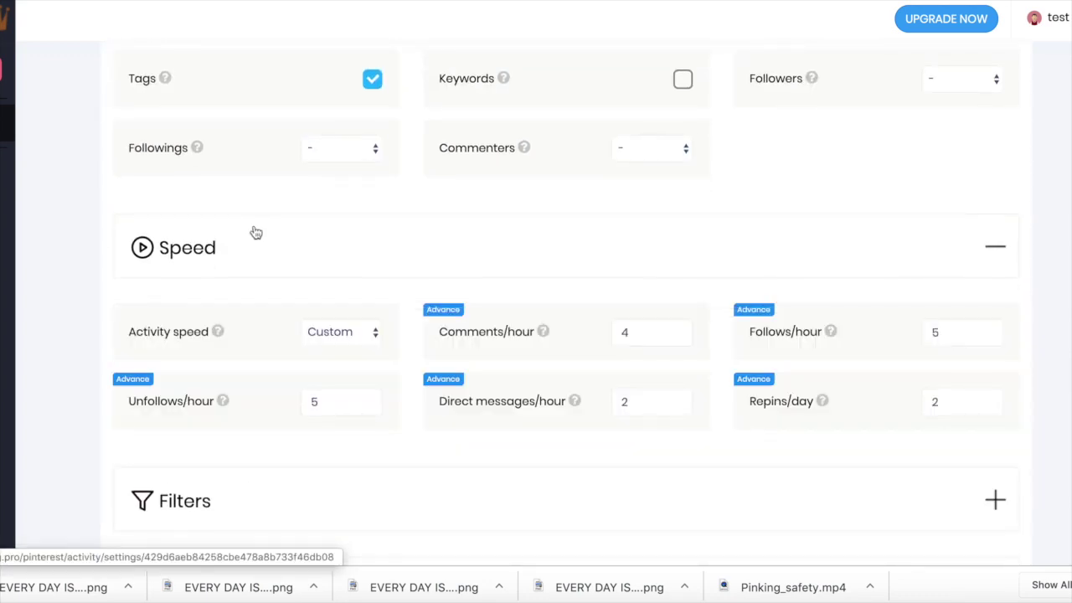
pyautogui.click(347, 333)
pyautogui.click(336, 287)
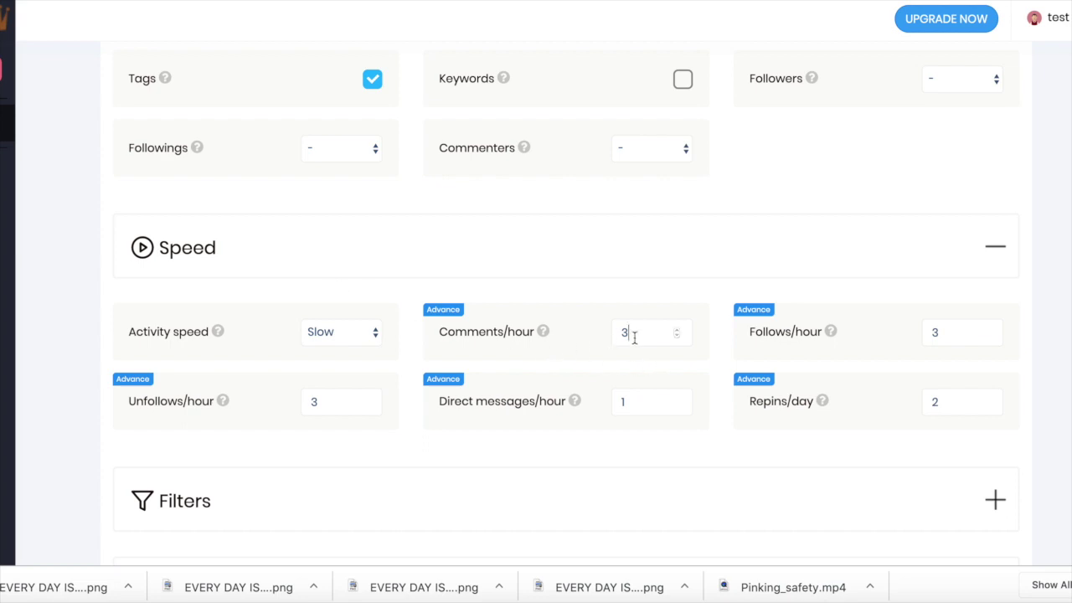
# - In the Speed settings, set both the follows per hour and the unfollows per hour to 2
pyautogui.click(344, 395)
pyautogui.click(964, 329)
pyautogui.press('BackSpace')
pyautogui.write('2')
pyautogui.click(352, 410)
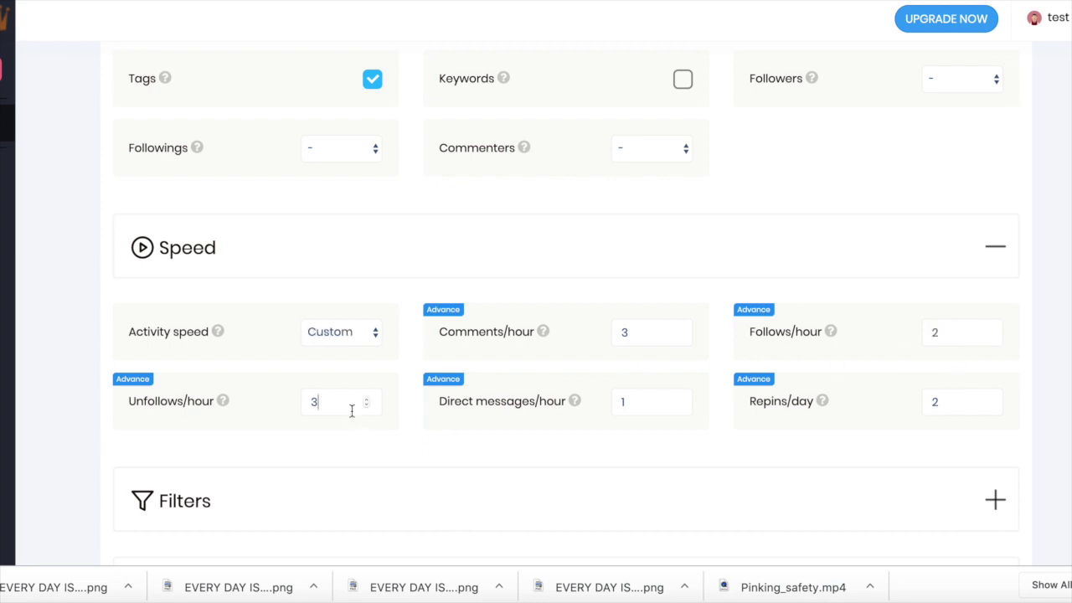
pyautogui.press('BackSpace')
pyautogui.write('2')
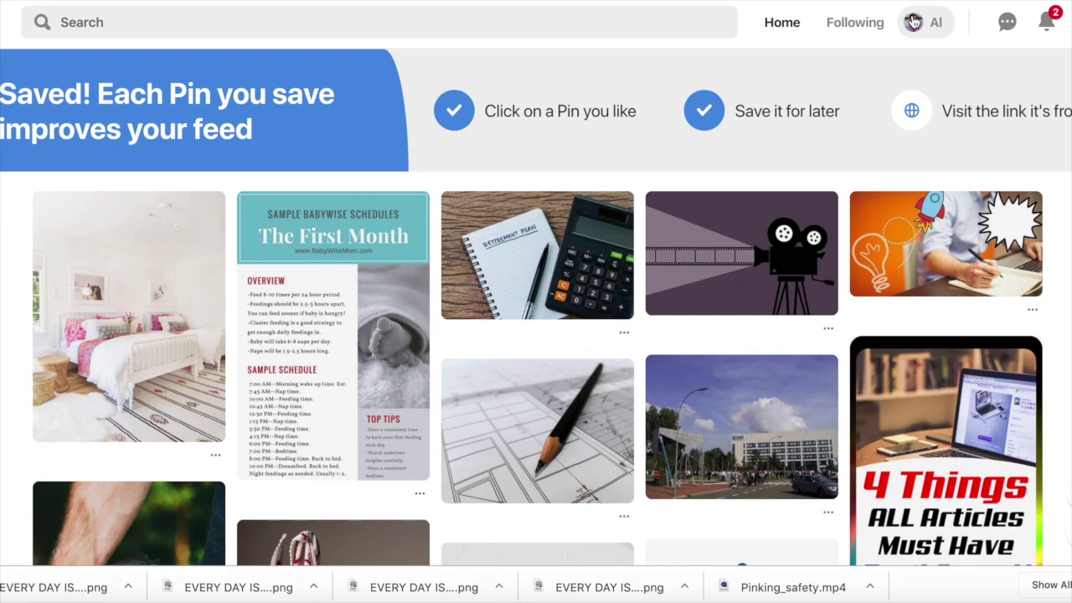
# - Switch to Pinterest, open the Entrepreneur Motivation board from the profile and look over its pins
pyautogui.click(913, 21)
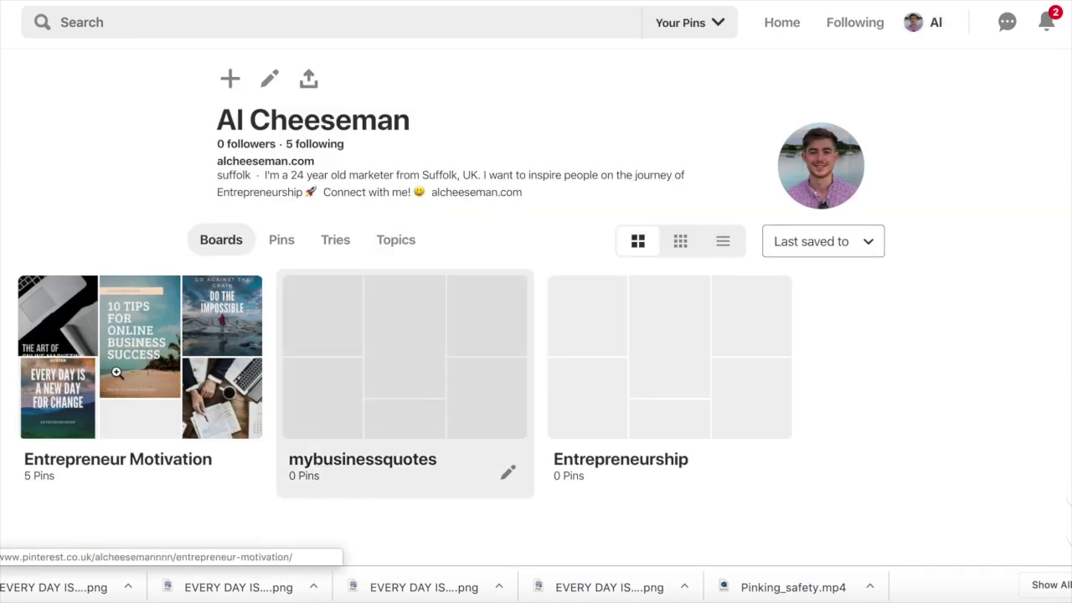
pyautogui.click(119, 374)
pyautogui.scroll(-3, 439, 431)
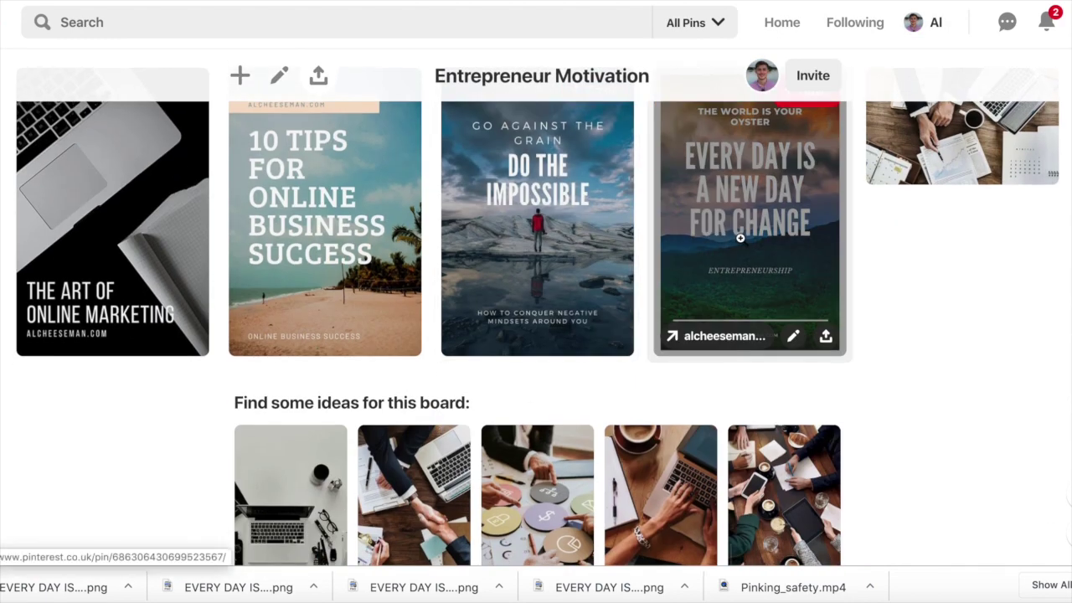
pyautogui.scroll(2, 304, 315)
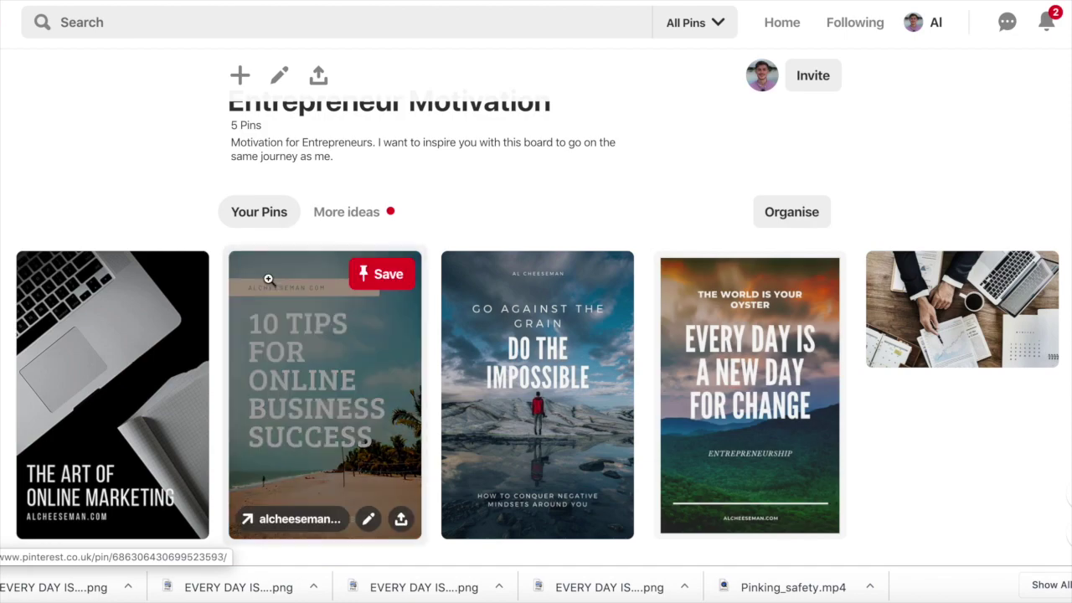